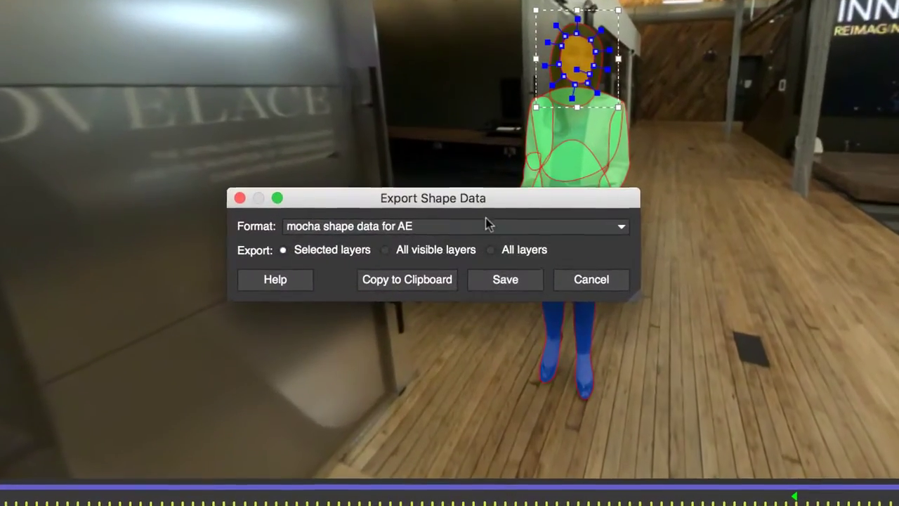
Step: Set the shape data export format to Adobe Premiere shape data
click(485, 223)
scroll(397, 330, down, 1)
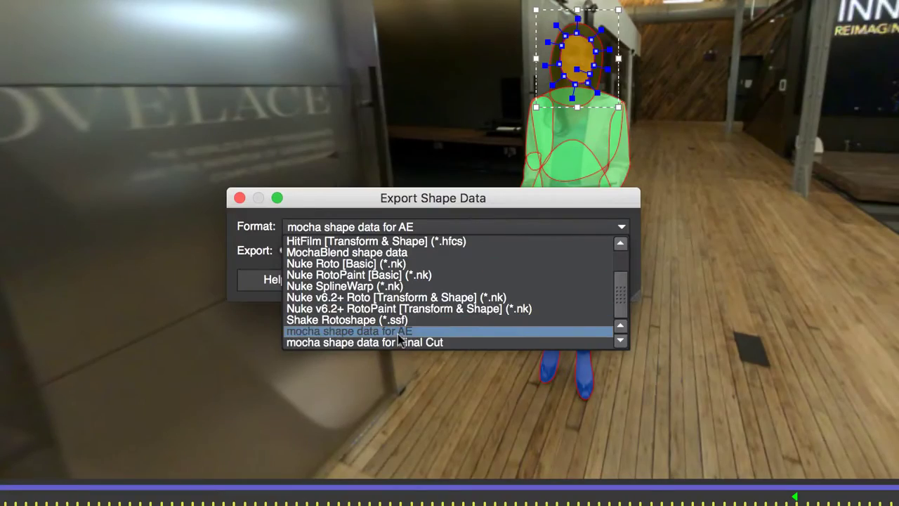
scroll(384, 267, up, 4)
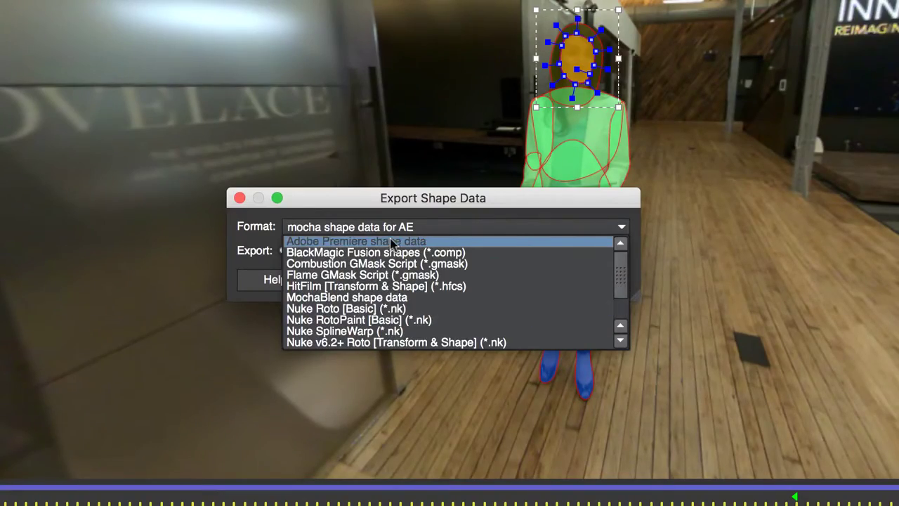
click(385, 241)
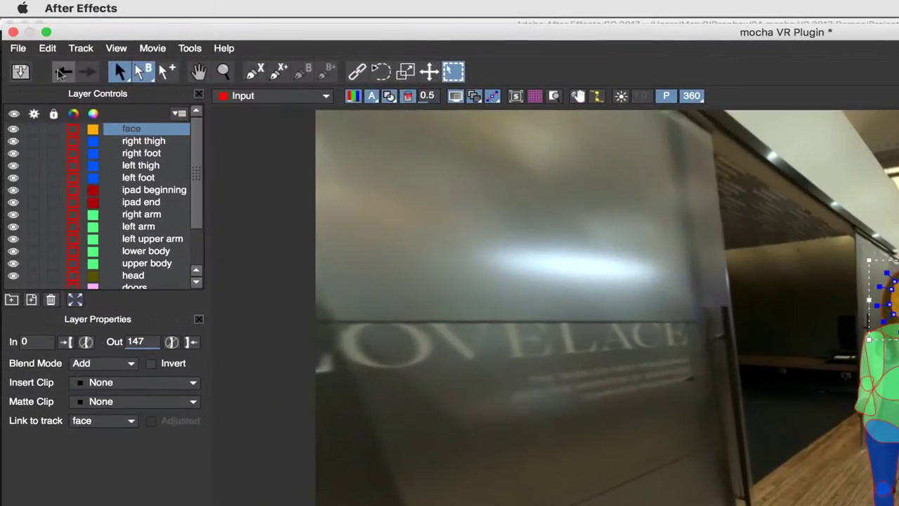
Step: Open the rendered shapes export settings and show the file formats available for the image sequence
click(12, 31)
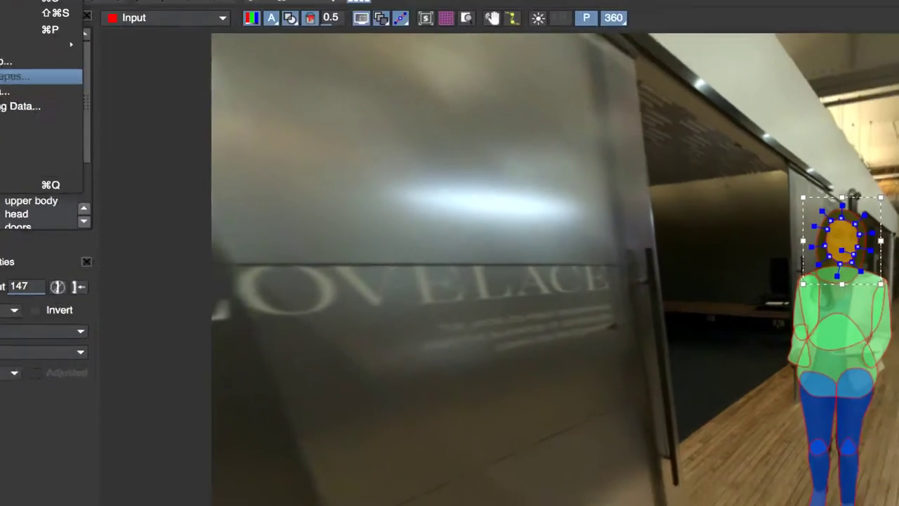
click(70, 149)
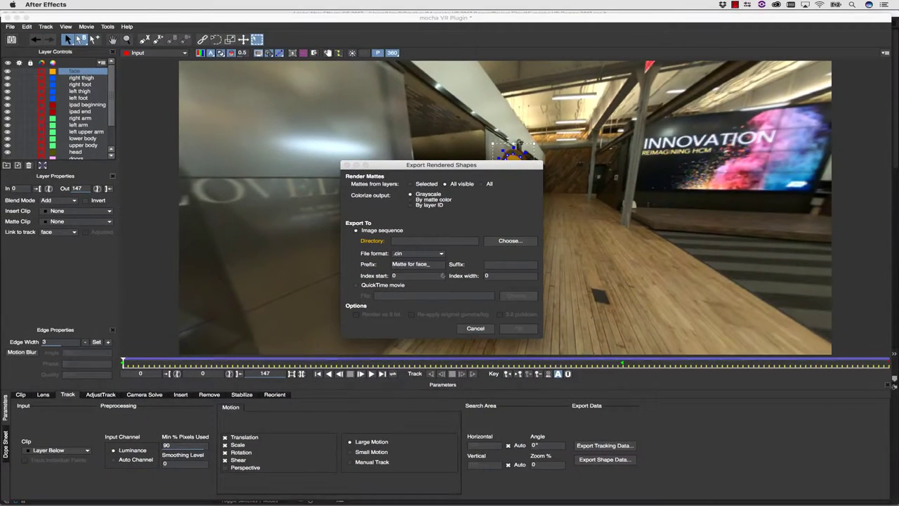
click(418, 253)
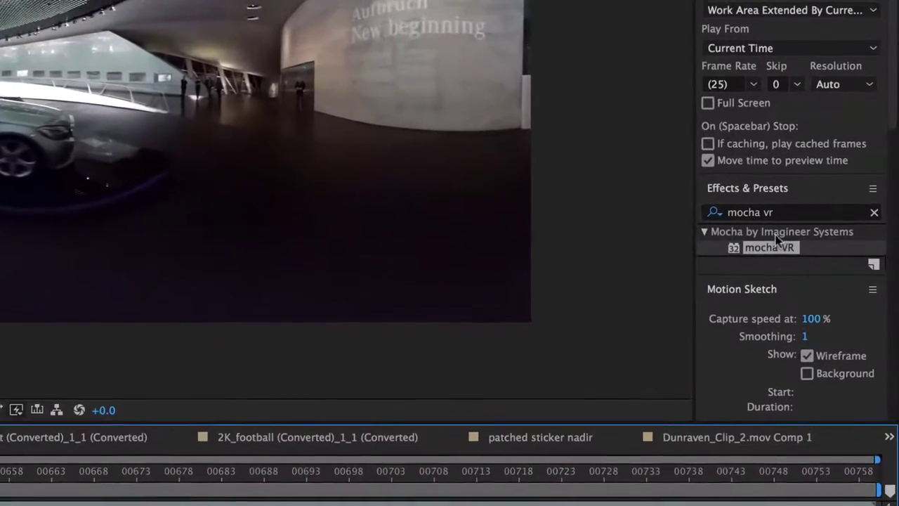
Step: Apply the mocha VR effect to the museum footage in After Effects and launch its tracking interface
drag(774, 247, 211, 362)
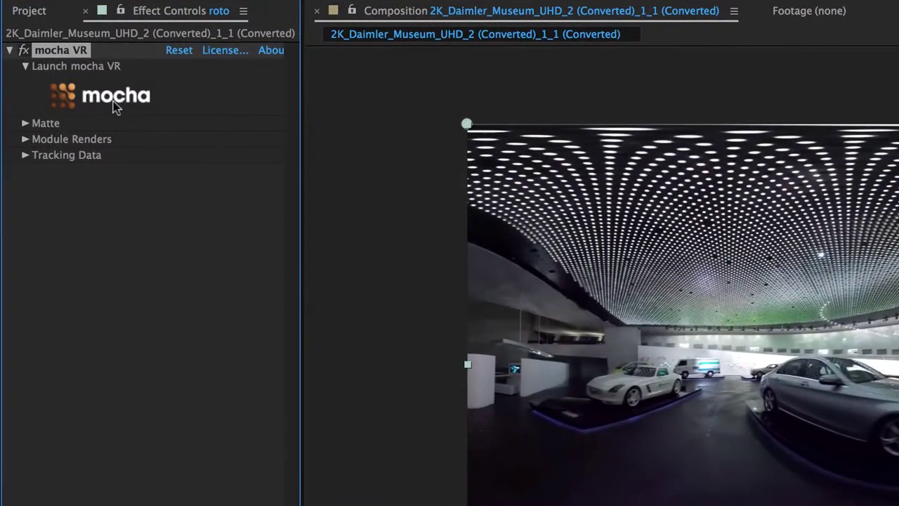
click(111, 101)
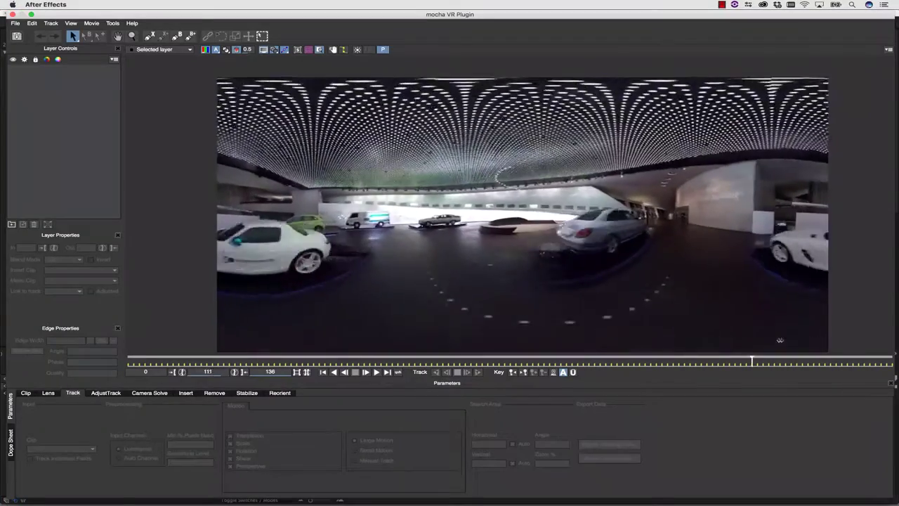
Step: Go to frame 51, check the lens calibration type, and return to the tracking settings
drag(780, 340, 417, 317)
click(47, 393)
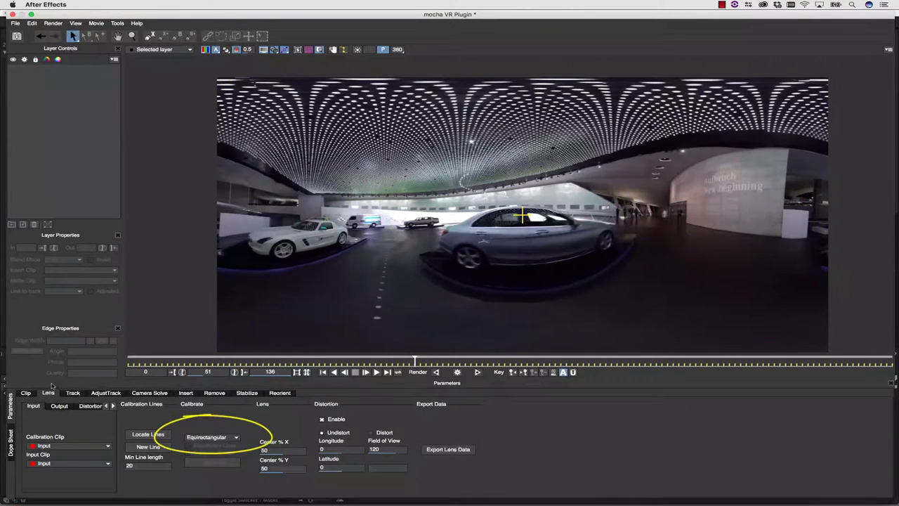
click(73, 393)
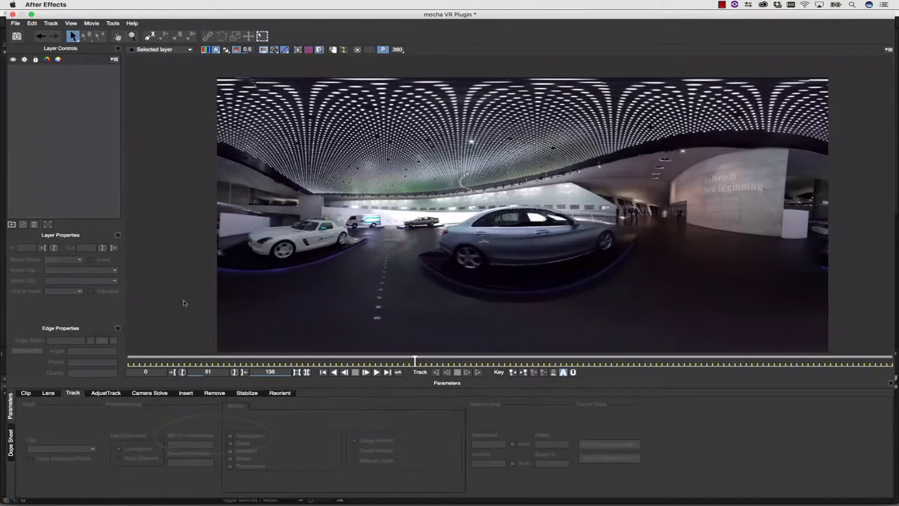
Step: Draw a closed X-spline around the lower body and base area of the grey car
click(149, 36)
click(438, 228)
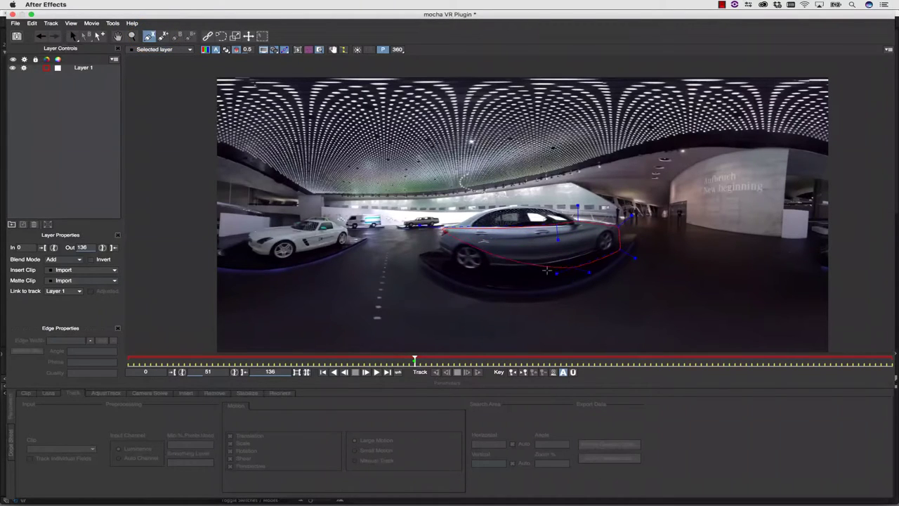
click(457, 270)
right_click(437, 250)
Step: Draw a second closed X-spline around the lower body of the white car as a separate layer
click(149, 36)
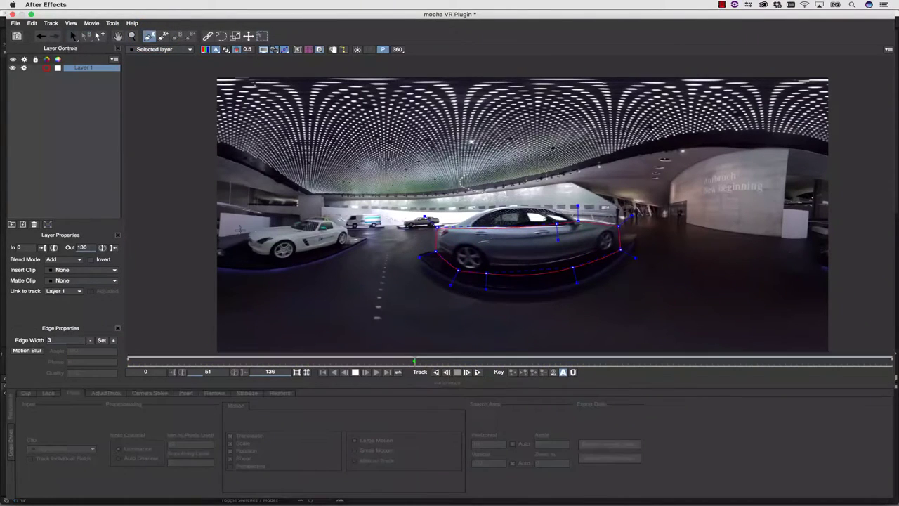
click(253, 243)
click(346, 243)
click(312, 251)
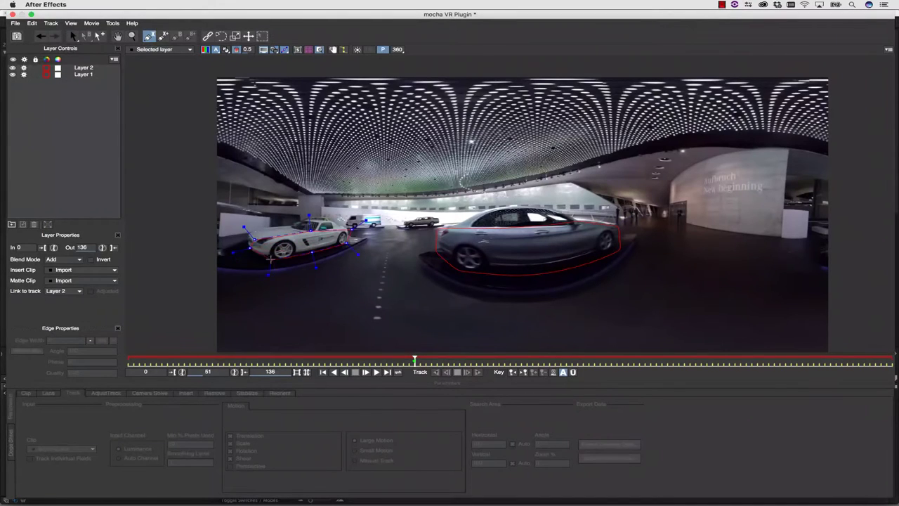
click(276, 257)
right_click(268, 257)
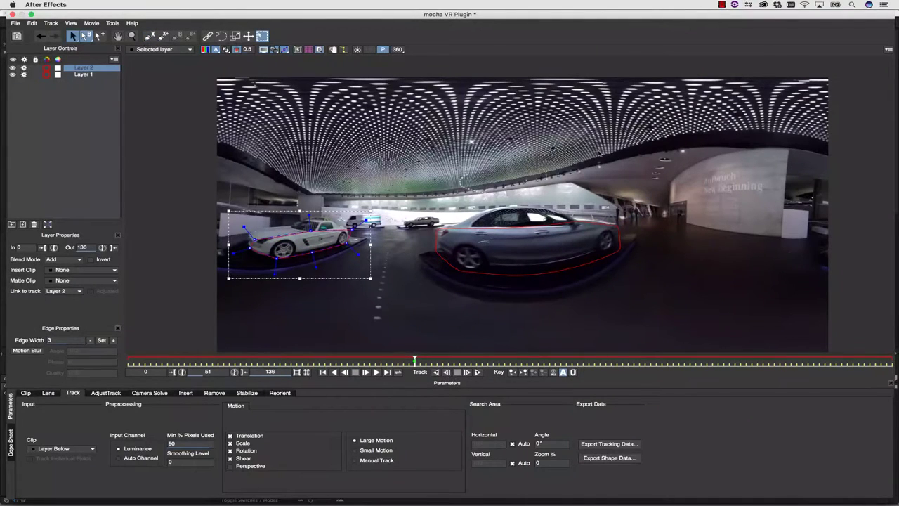
Step: Draw a four-point X-spline around the wall with the 'New beginning' lettering and adjust its corner handles
click(149, 36)
click(792, 198)
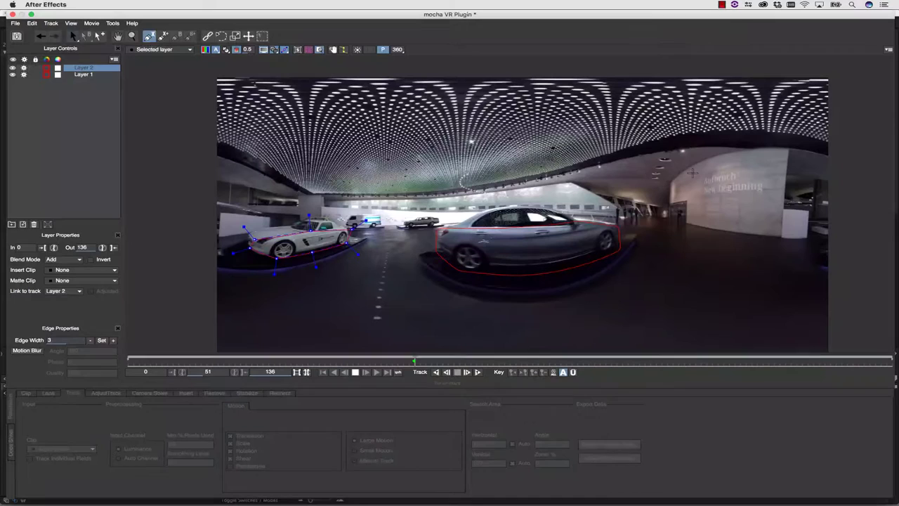
click(691, 154)
click(792, 144)
right_click(792, 144)
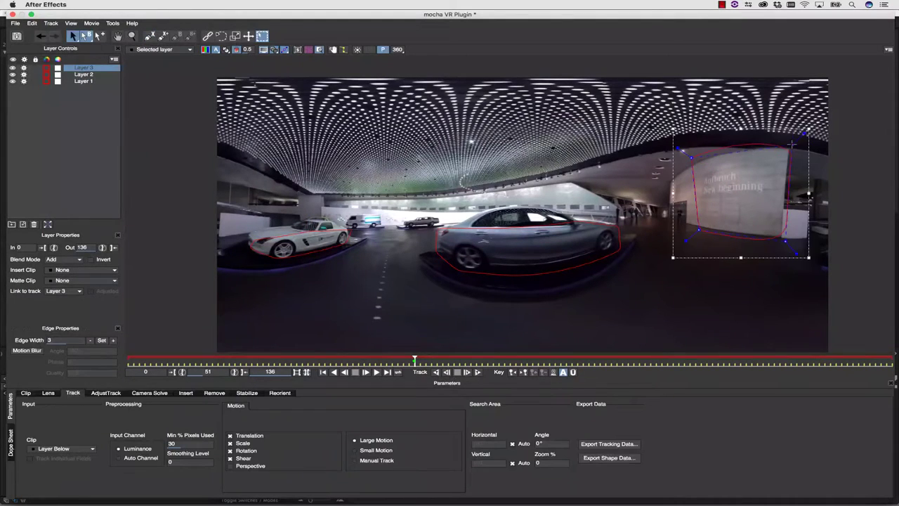
drag(751, 190, 651, 111)
drag(678, 148, 674, 146)
Step: Rename the three spline layers wall, white car track and grey car track to match what they outline
double_click(84, 67)
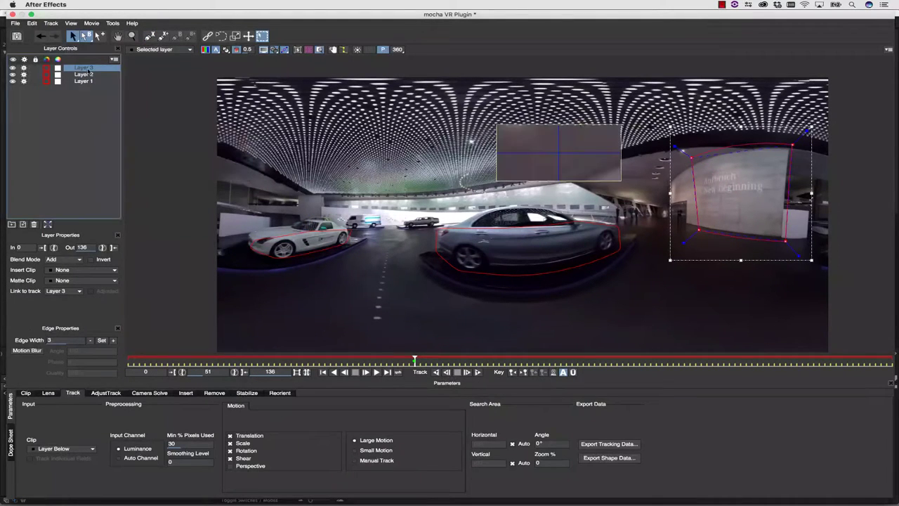
text(wall)
double_click(85, 74)
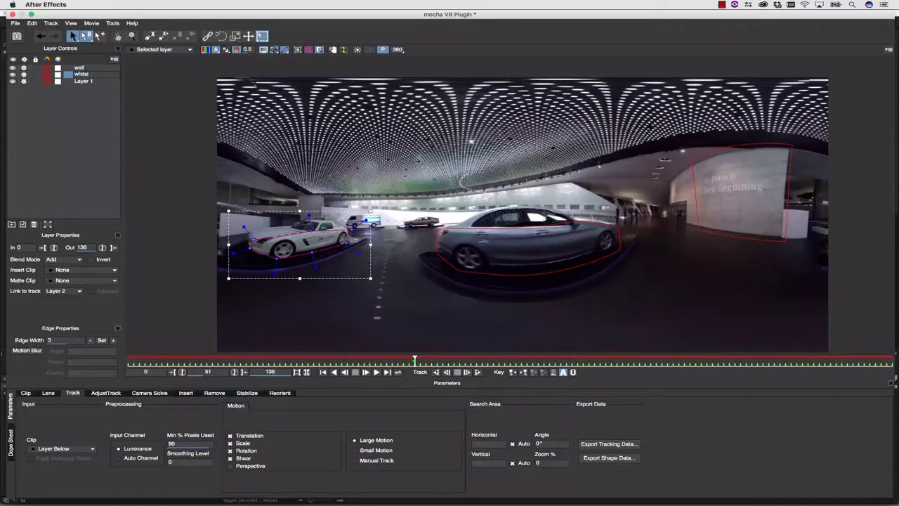
double_click(83, 81)
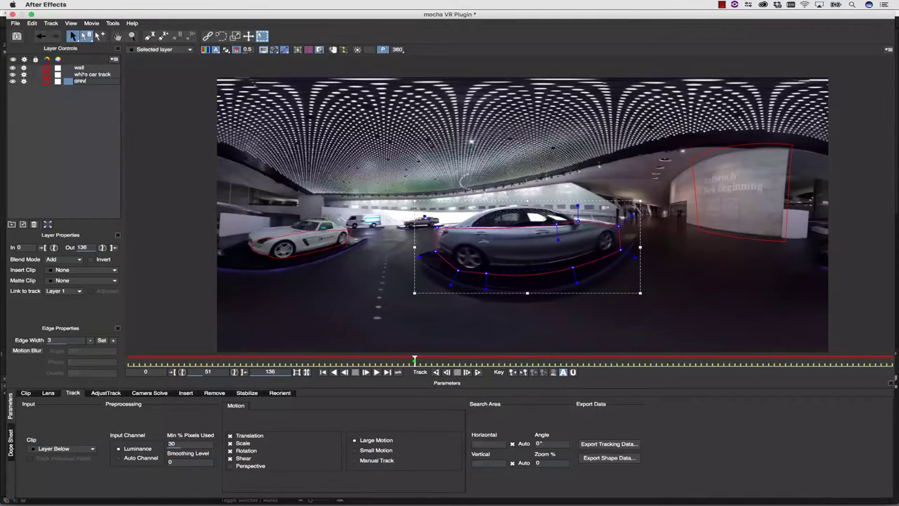
Step: Track the spline layers backward to the first frame and forward to the last frame from frame 51
click(436, 371)
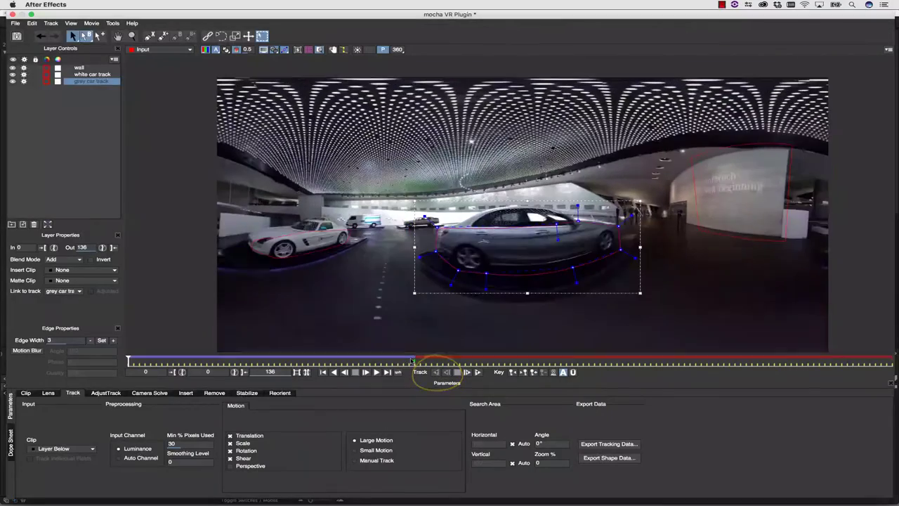
click(477, 372)
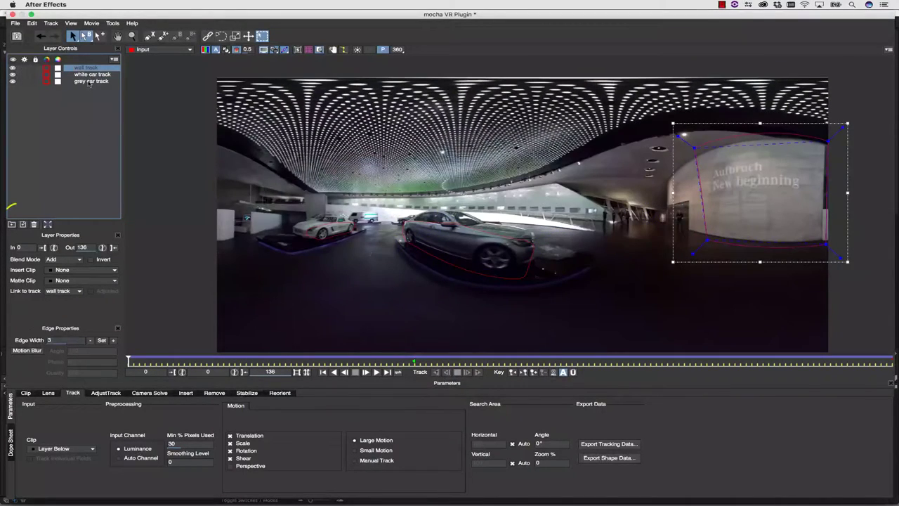
Step: Group the wall, white car and grey car tracking layers and name the group tracks
shift+click(90, 81)
click(11, 224)
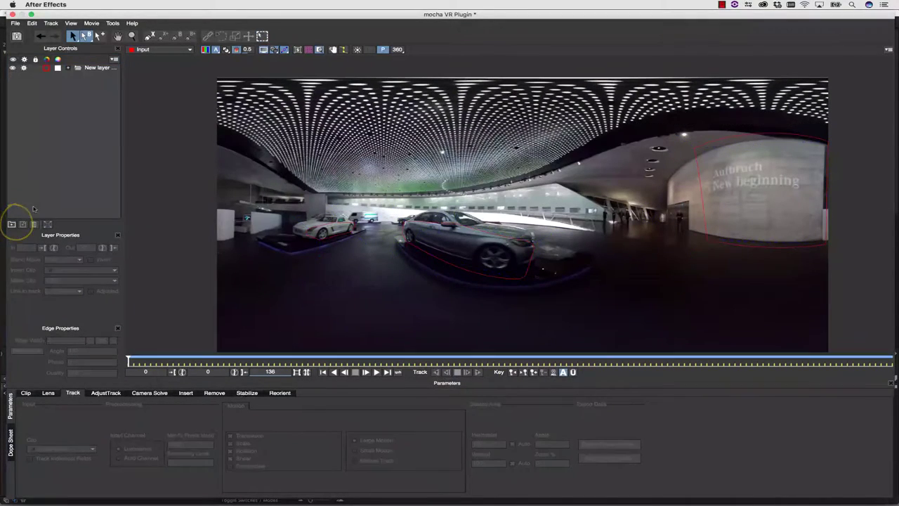
double_click(108, 70)
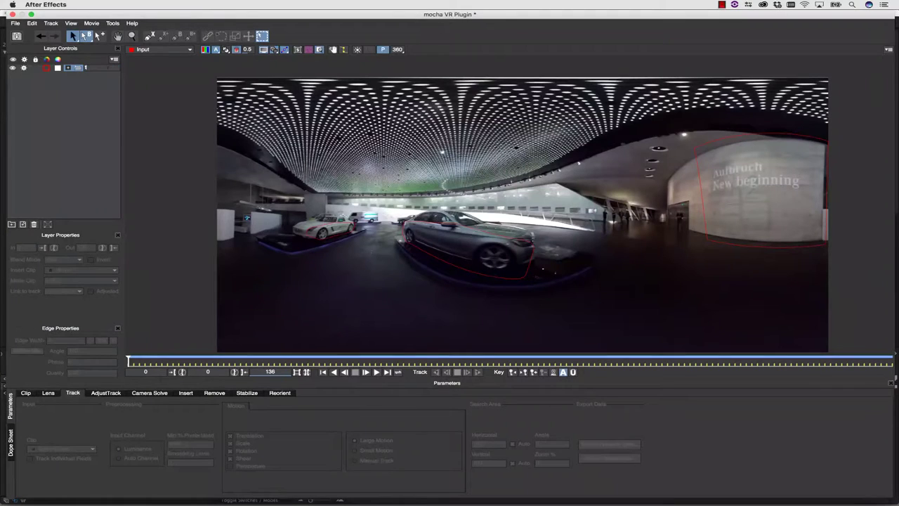
text(tracks)
key(Return)
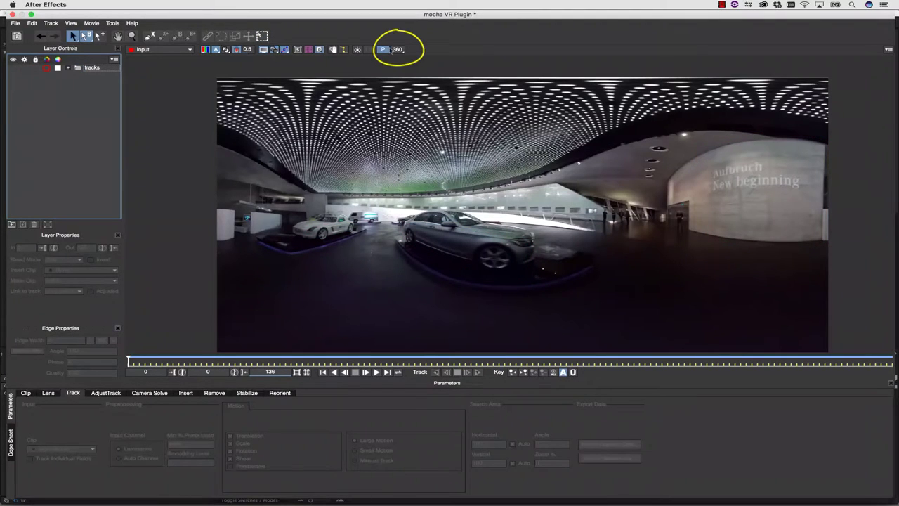
Step: Switch the viewer to the 360 view and pan it so the whole grey car is framed
click(397, 50)
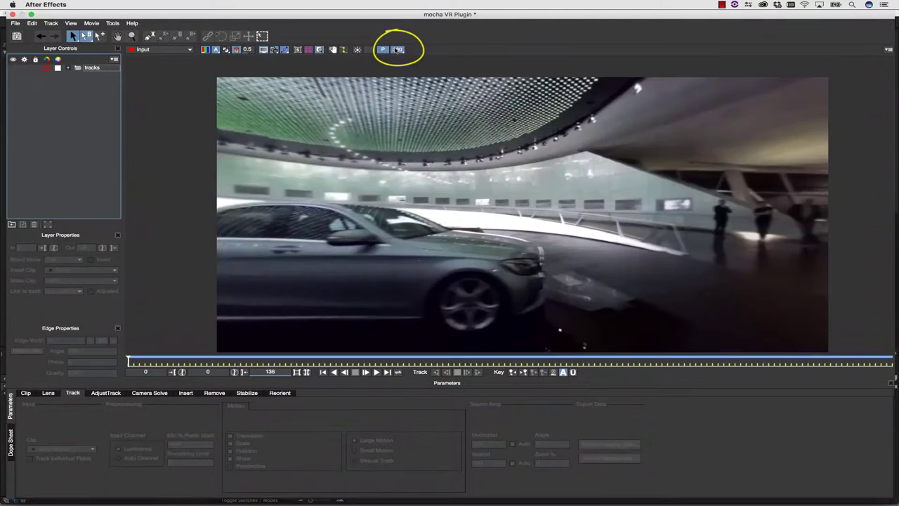
click(118, 36)
drag(325, 205, 359, 103)
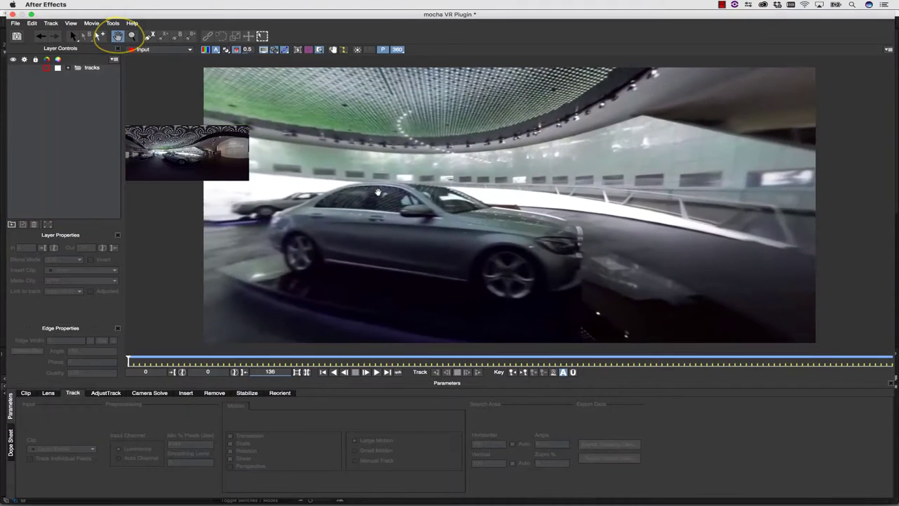
click(332, 51)
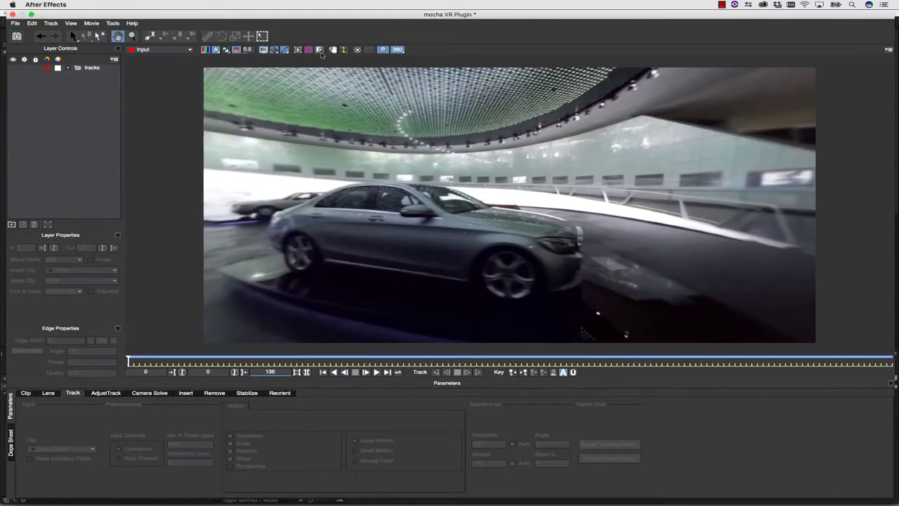
Step: Outline the grey car's body with a closed X-spline following its rear, roof, hood, front bumper and wheel arches
click(149, 36)
click(284, 255)
click(269, 246)
click(265, 241)
click(273, 213)
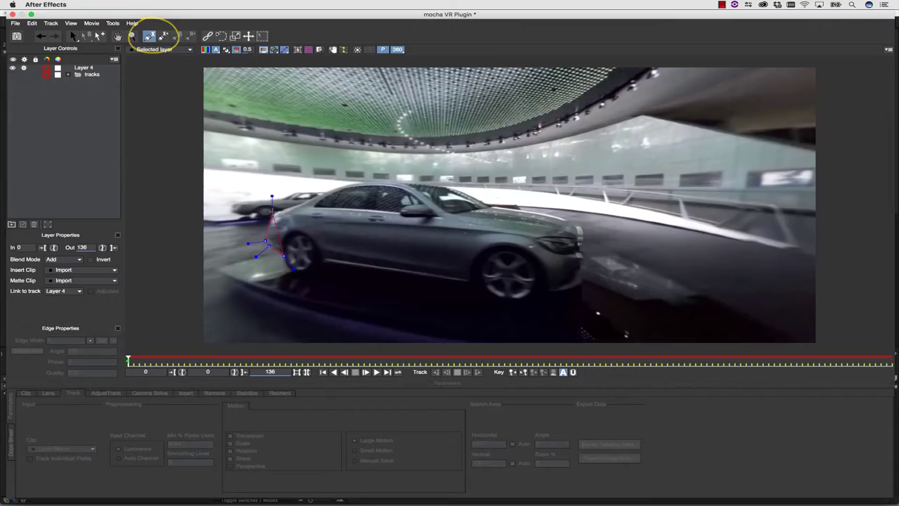
click(293, 206)
click(310, 202)
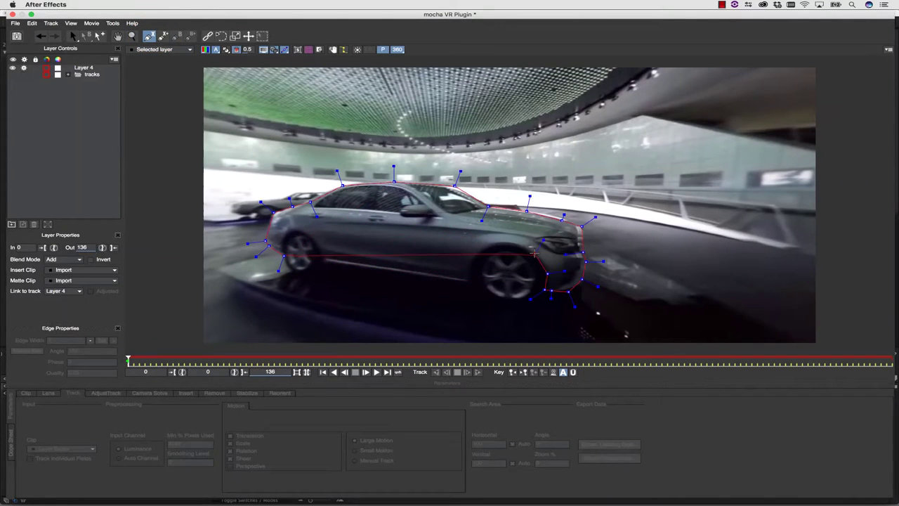
right_click(297, 243)
Step: Refine the grey car outline by adjusting spline points and handles at the rear, wheel arches, hood and front bumper
drag(357, 255, 274, 219)
drag(317, 223, 312, 231)
drag(445, 279, 555, 226)
drag(546, 243, 588, 233)
click(508, 246)
drag(595, 217, 588, 222)
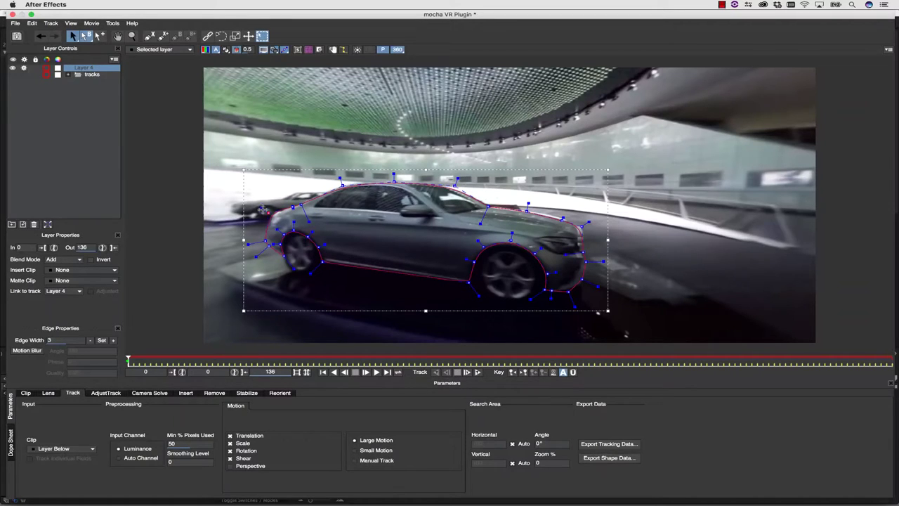
drag(576, 260, 576, 259)
drag(604, 261, 596, 262)
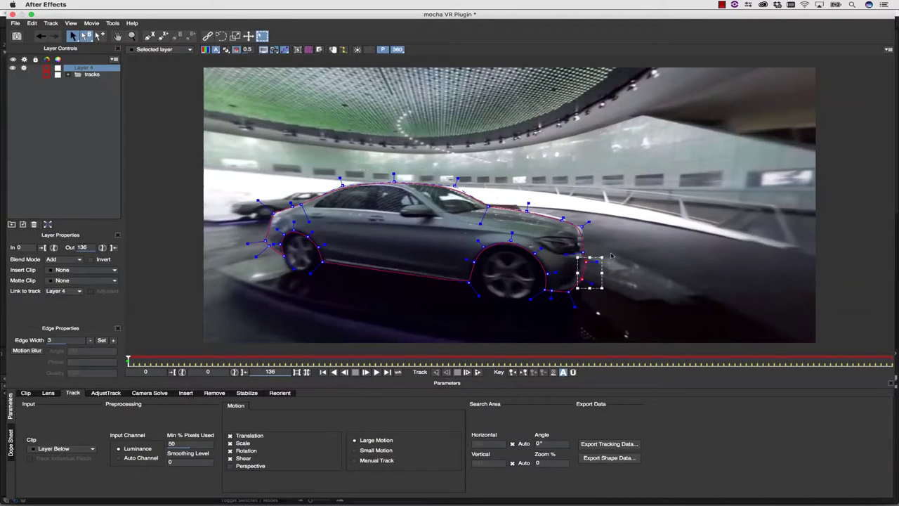
drag(583, 227, 587, 225)
Step: Rename the new outline layer grey car roto and link it to the grey car track
double_click(89, 68)
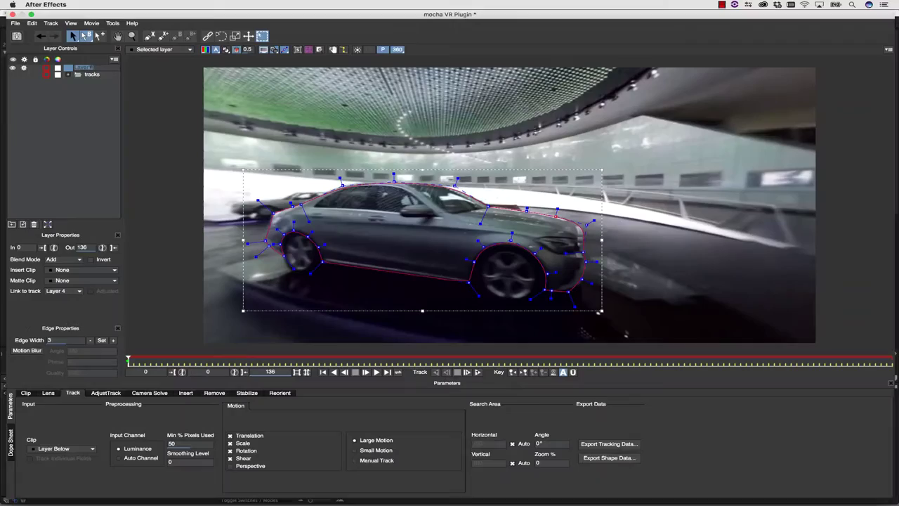
text(grey car roto)
key(Return)
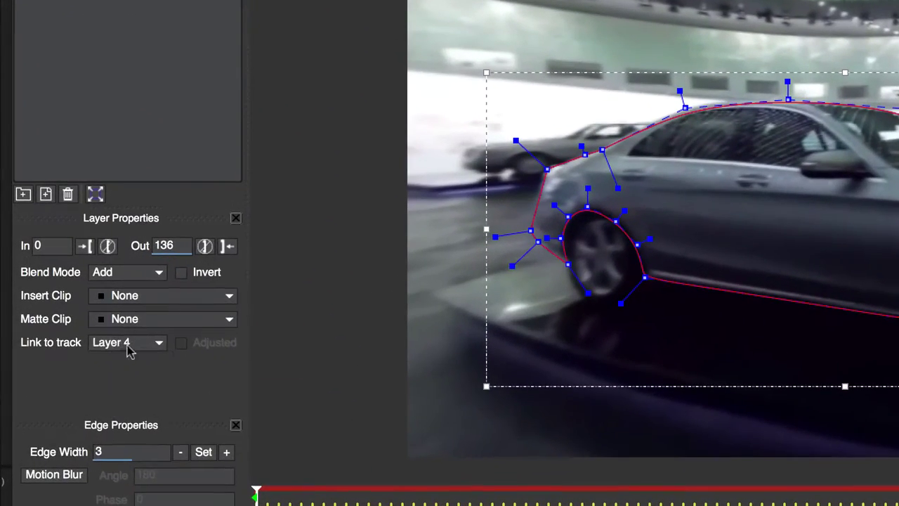
click(77, 290)
click(131, 398)
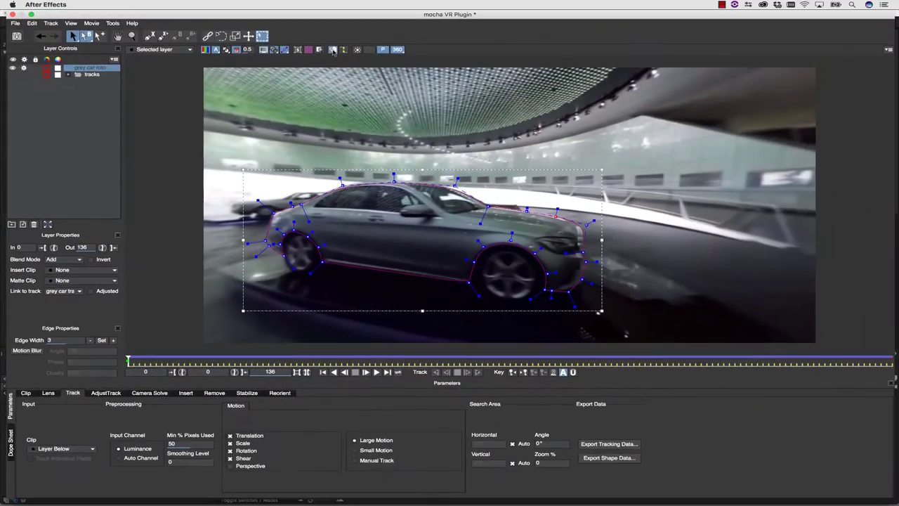
Step: At frame 35, fit the grey car outline to the roof, windshield and the base of the hood
drag(128, 360, 322, 359)
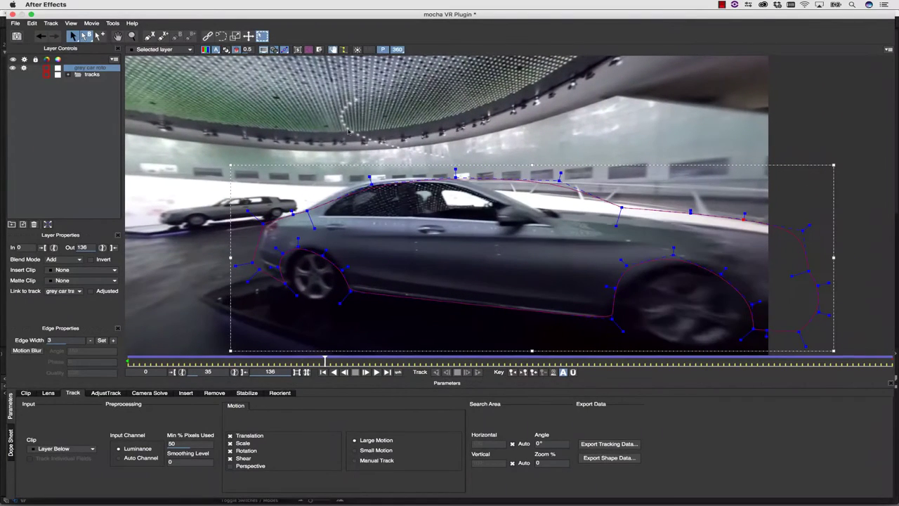
drag(349, 131, 472, 197)
drag(453, 177, 425, 175)
drag(547, 166, 635, 234)
drag(620, 208, 555, 217)
Step: Reposition the outline points along the grey car's front hood and front bumper at frame 35
drag(670, 199, 814, 242)
drag(801, 230, 779, 237)
drag(799, 257, 854, 330)
drag(817, 290, 803, 288)
drag(799, 332, 785, 328)
Step: Refine the grey car outline around the front wheel arch and rear bumper at frame 35
drag(325, 359, 506, 347)
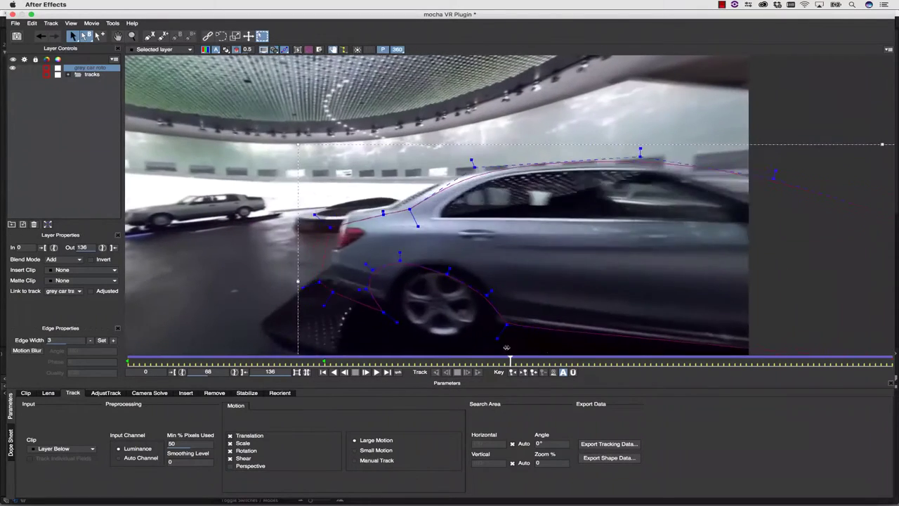
click(325, 360)
drag(602, 243, 763, 313)
drag(750, 305, 760, 302)
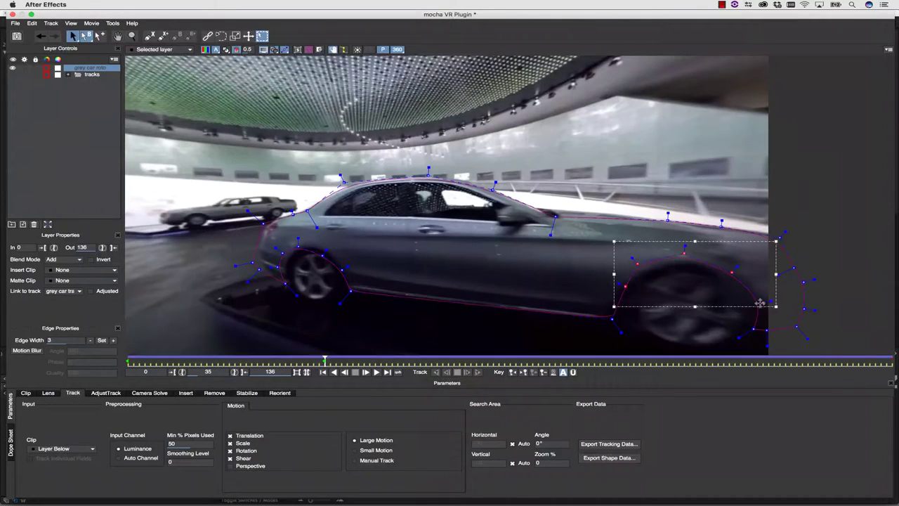
drag(636, 263, 639, 268)
drag(680, 253, 679, 254)
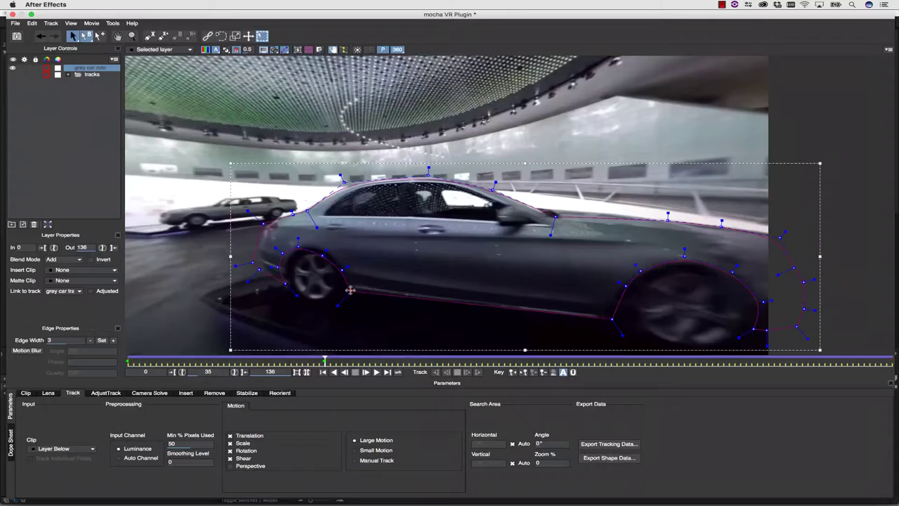
drag(196, 204, 272, 281)
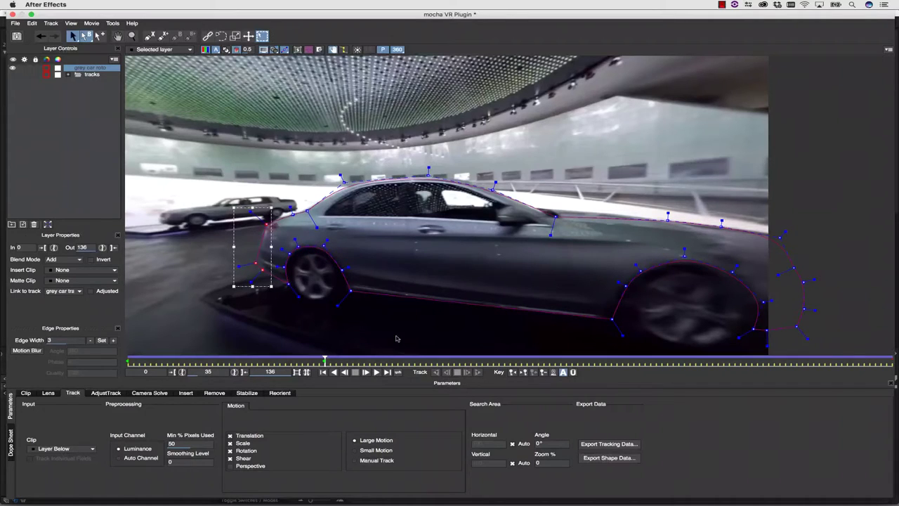
Step: Go to frame 136, pan the 360 view towards the grey car and turn on the zoom window
drag(324, 361, 892, 357)
key(x)
drag(318, 261, 401, 221)
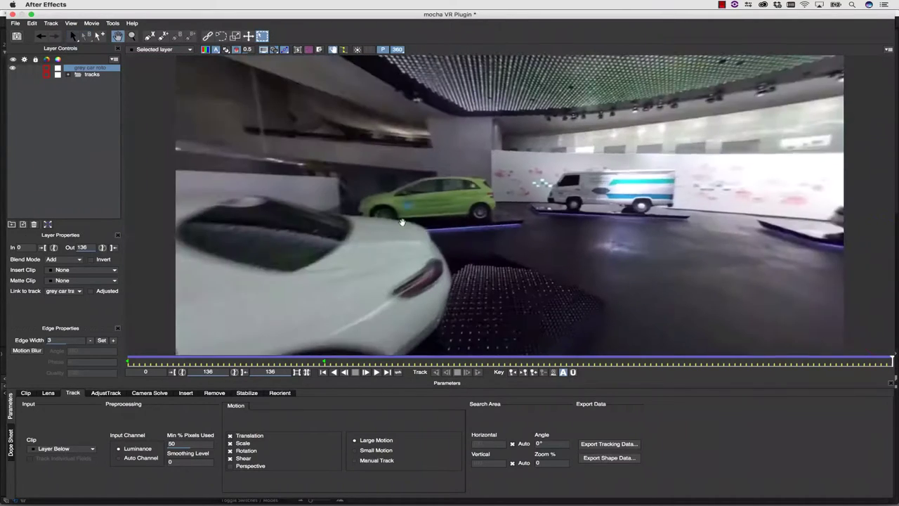
drag(613, 236, 654, 237)
click(319, 49)
key(x)
Step: Correct the grey car outline's roof and hood points at further keyframes including frame 56, and deselect the layer
drag(420, 146, 594, 200)
key(x)
drag(510, 177, 471, 171)
drag(690, 133, 666, 136)
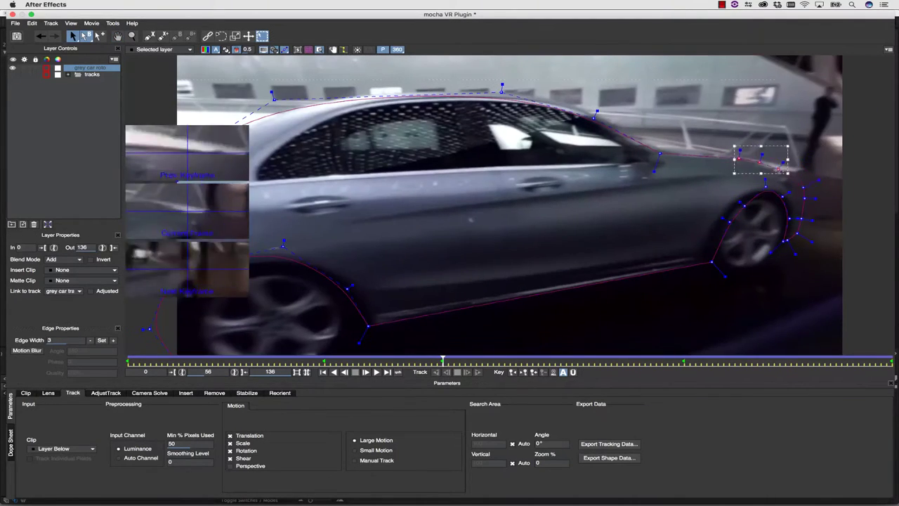
key(x)
drag(765, 119, 384, 153)
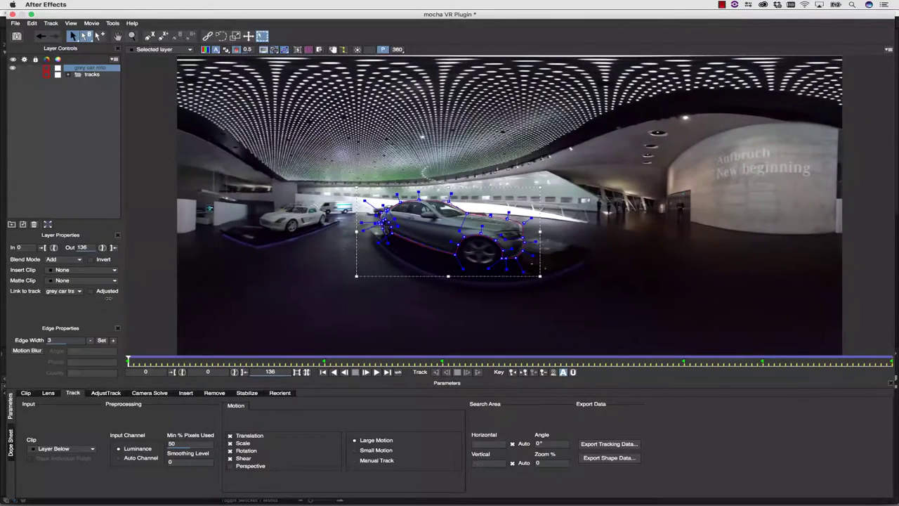
click(277, 186)
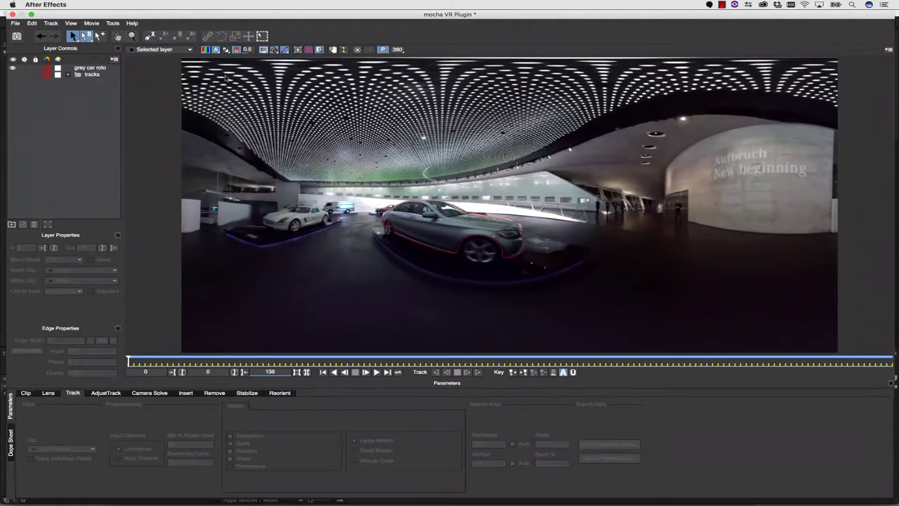
Step: At frame 101, outline the white car in the 360 view with a closed X-spline
drag(148, 361, 817, 361)
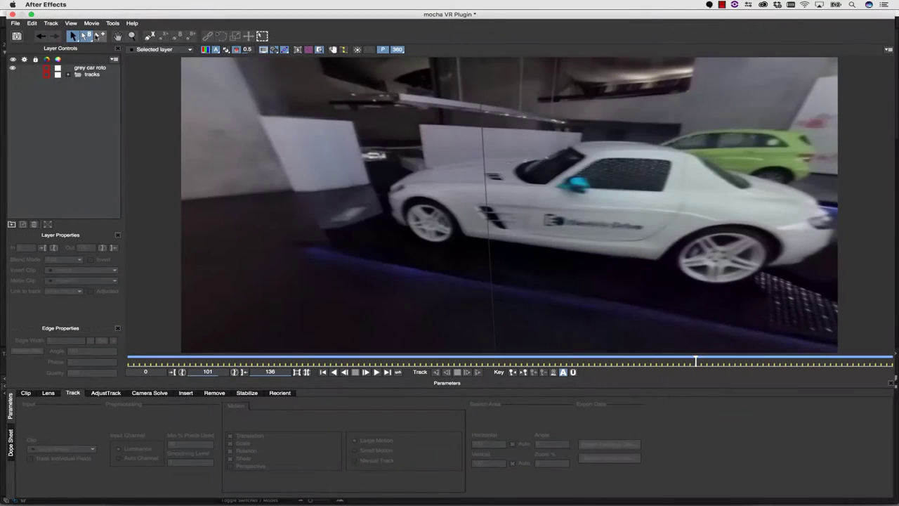
click(116, 37)
drag(597, 188, 543, 194)
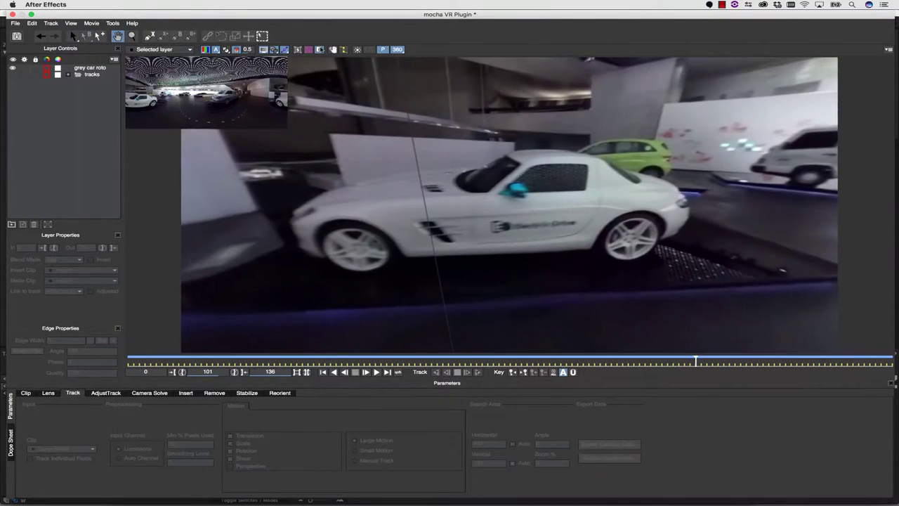
click(149, 39)
click(325, 258)
click(306, 251)
click(302, 247)
click(296, 243)
click(291, 221)
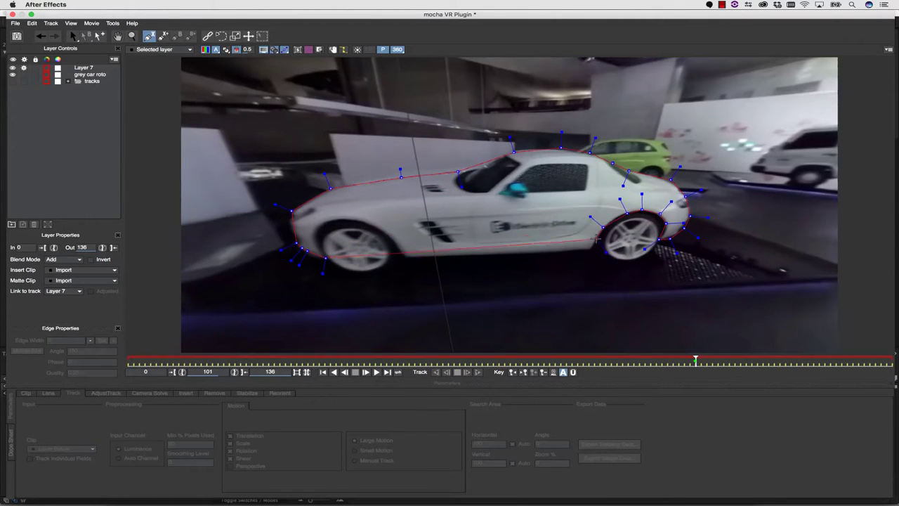
click(314, 247)
right_click(315, 247)
Step: Refine the white car outline by adjusting points and handles at the rear, wheel arches, nose, hood and roof
drag(701, 190, 692, 194)
drag(653, 243, 599, 265)
drag(402, 262, 396, 274)
key(super+t)
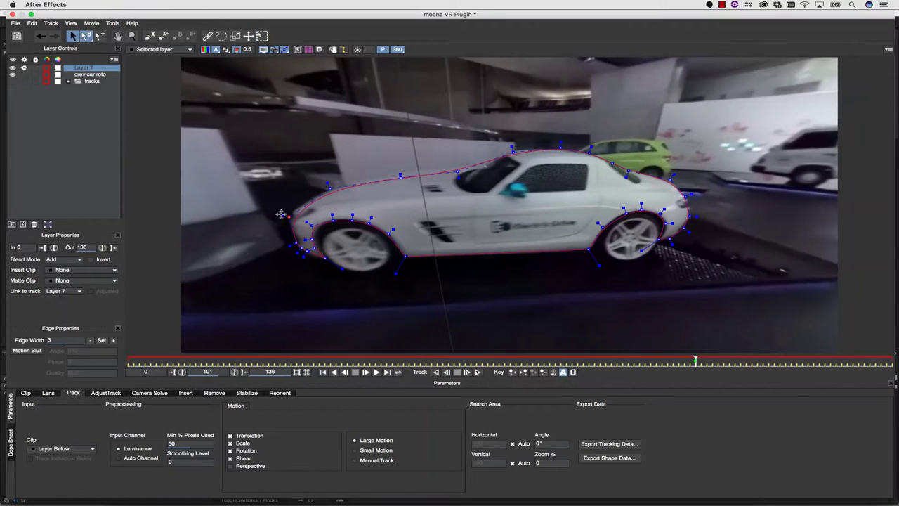
drag(283, 216, 271, 209)
drag(290, 217, 293, 209)
drag(401, 177, 401, 172)
drag(514, 152, 515, 148)
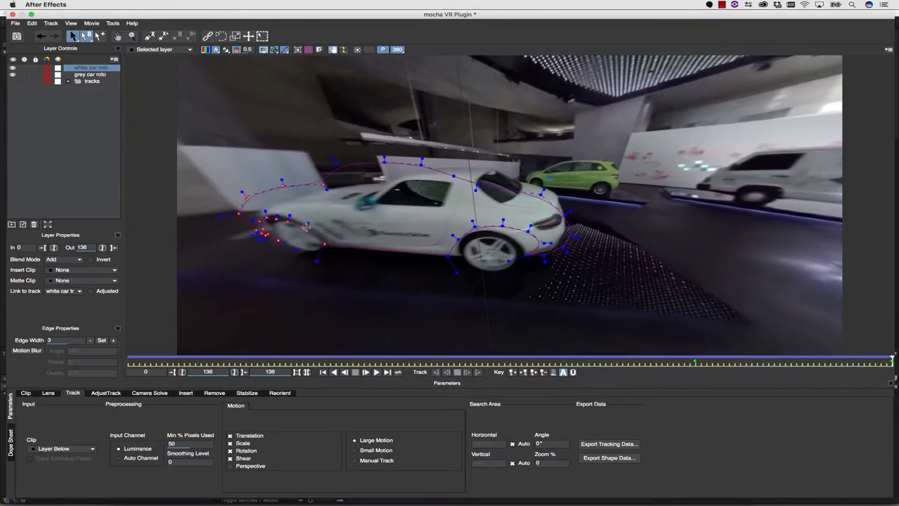
Step: At frame 136, fit the white car outline to the front end and the rear wheel arch
drag(307, 226, 314, 232)
click(271, 220)
click(271, 220)
key(super+t)
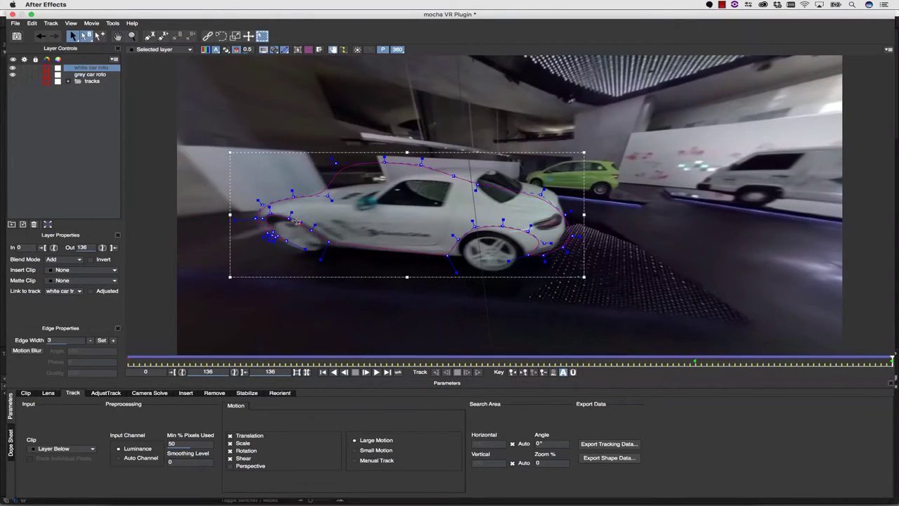
drag(448, 256, 462, 257)
drag(502, 225, 499, 232)
drag(528, 231, 512, 238)
drag(544, 243, 524, 251)
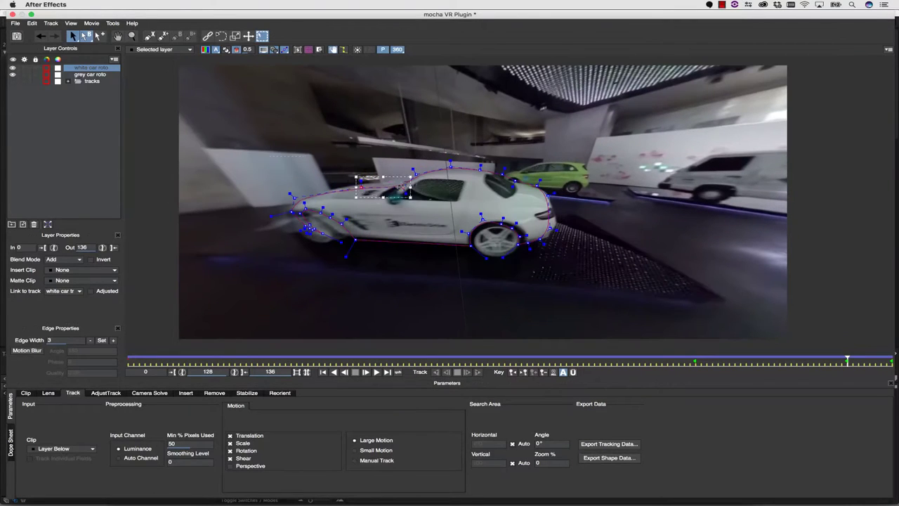
Step: At frame 128, fit the white car outline to the windshield base, rear deck, rear bumper and rear wheel arch
drag(401, 187, 403, 181)
drag(515, 180, 512, 184)
drag(547, 194, 551, 195)
drag(540, 239, 547, 238)
drag(550, 228, 557, 228)
drag(519, 237, 527, 234)
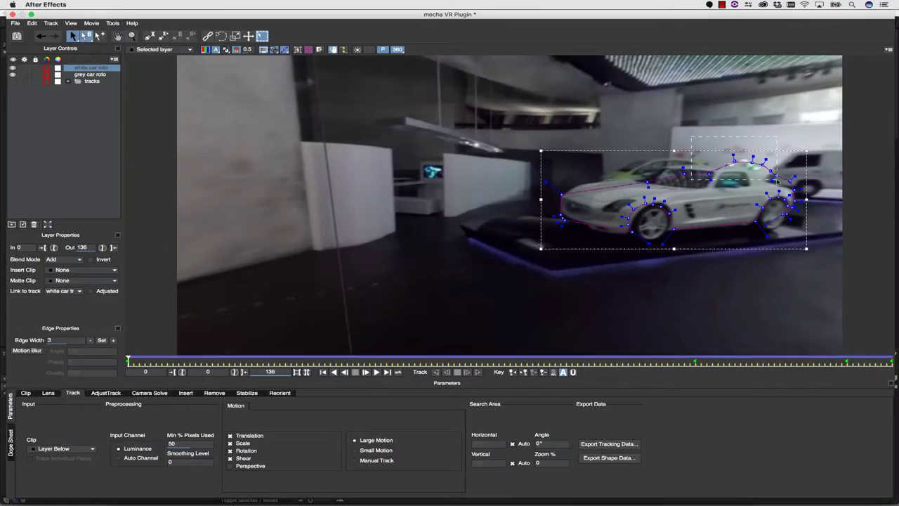
Step: At frame 0, fit the white car outline to the roof, hood, rear end, sill and front bumper
drag(777, 181, 779, 184)
drag(734, 161, 582, 183)
drag(776, 176, 765, 182)
drag(790, 180, 790, 187)
drag(756, 221, 751, 225)
drag(565, 221, 599, 233)
drag(563, 219, 575, 222)
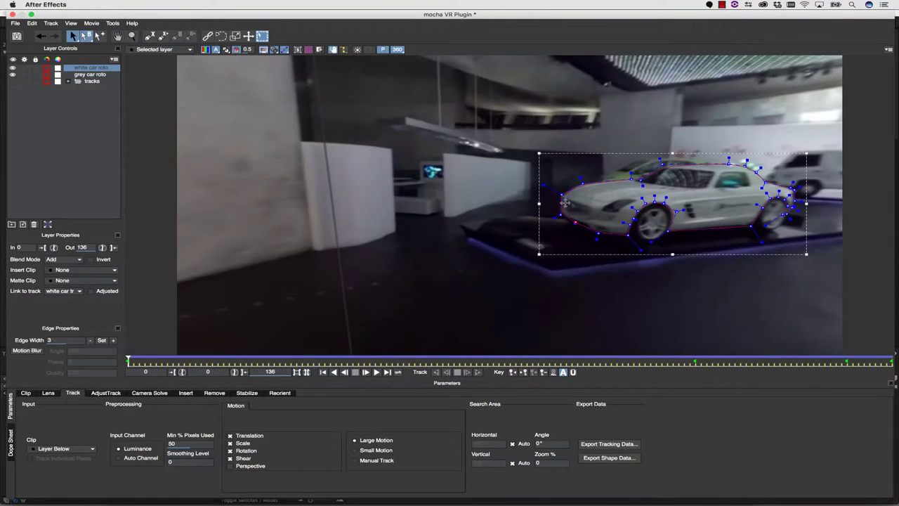
Step: At frame 75, adjust the white car outline along the front of the hood and the windshield top
drag(129, 361, 550, 361)
drag(431, 216, 432, 212)
drag(674, 169, 674, 164)
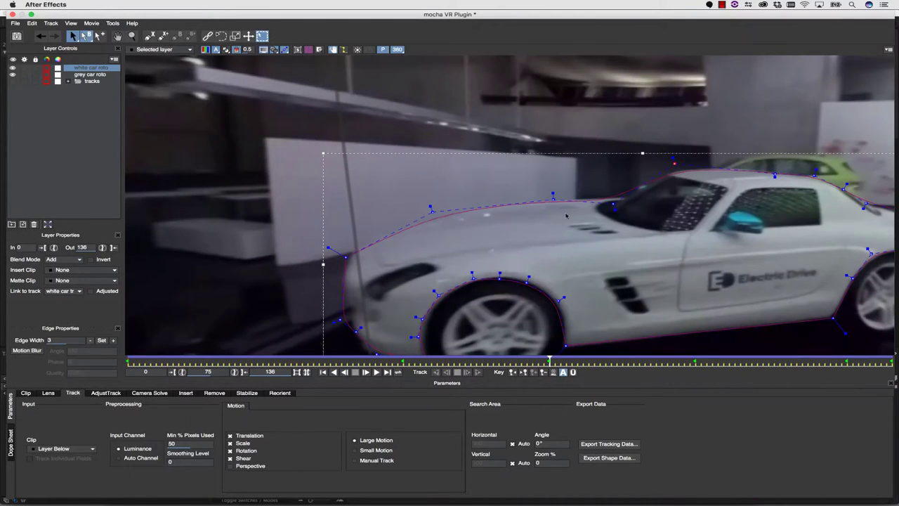
Step: Check the roto shapes across the timeline in both the full equirectangular view and the 360 view
drag(615, 147, 601, 225)
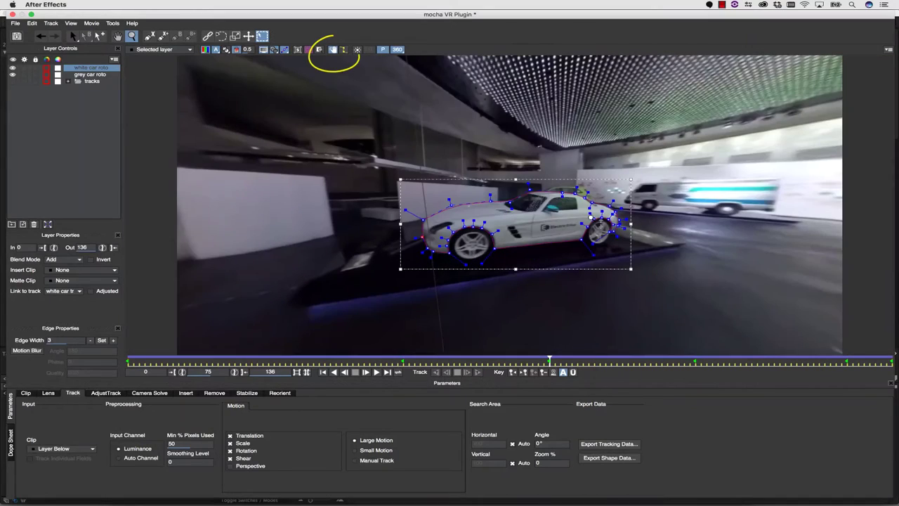
click(396, 50)
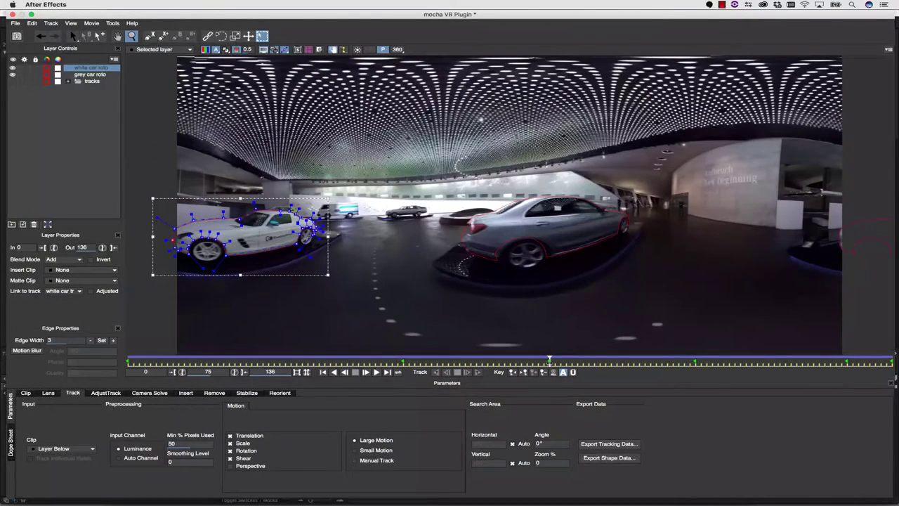
drag(549, 361, 827, 343)
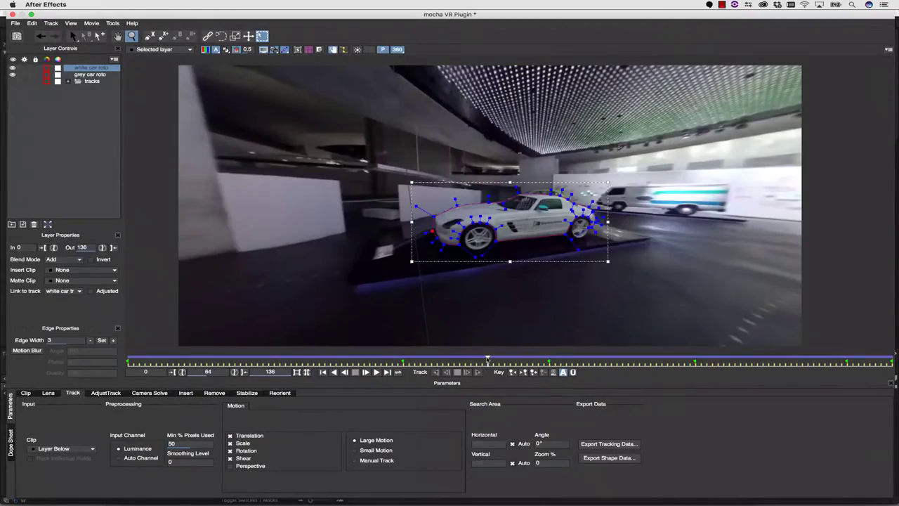
click(397, 50)
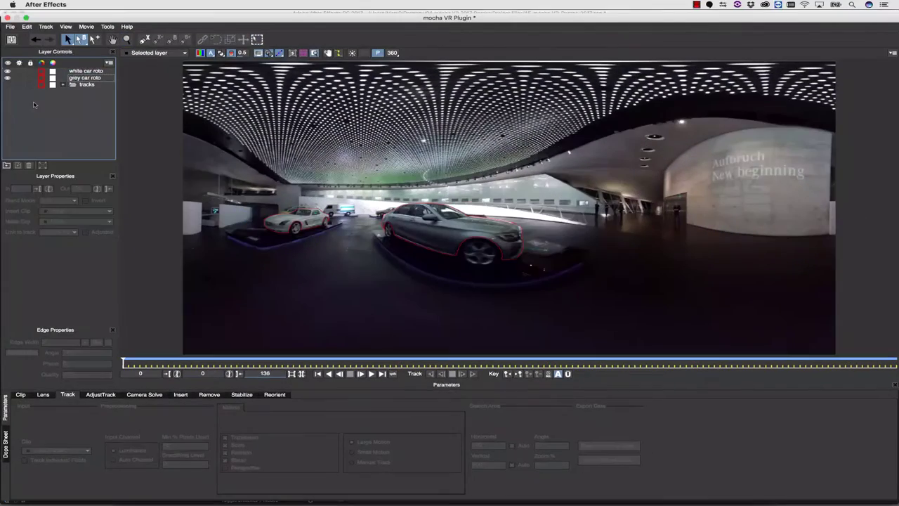
Step: Export the grey car roto layer's shape data as mocha shape data for AE and copy it to the clipboard
click(85, 77)
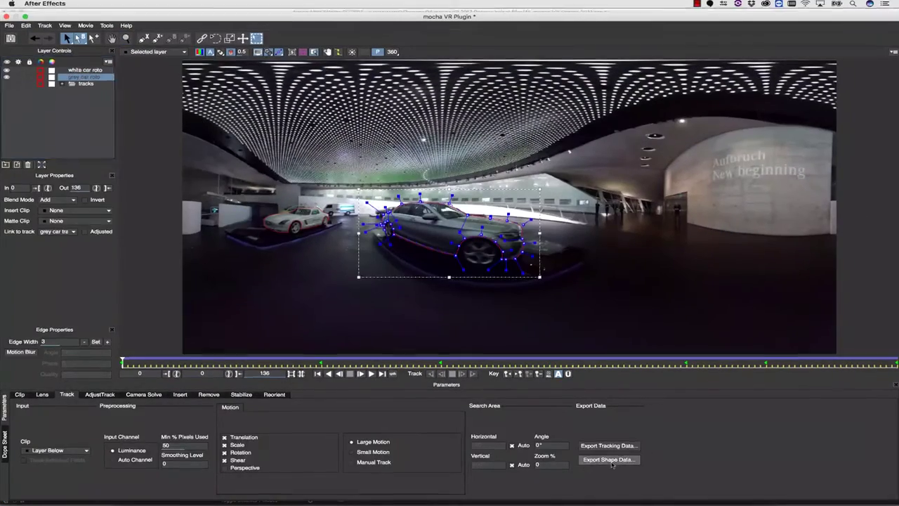
click(609, 459)
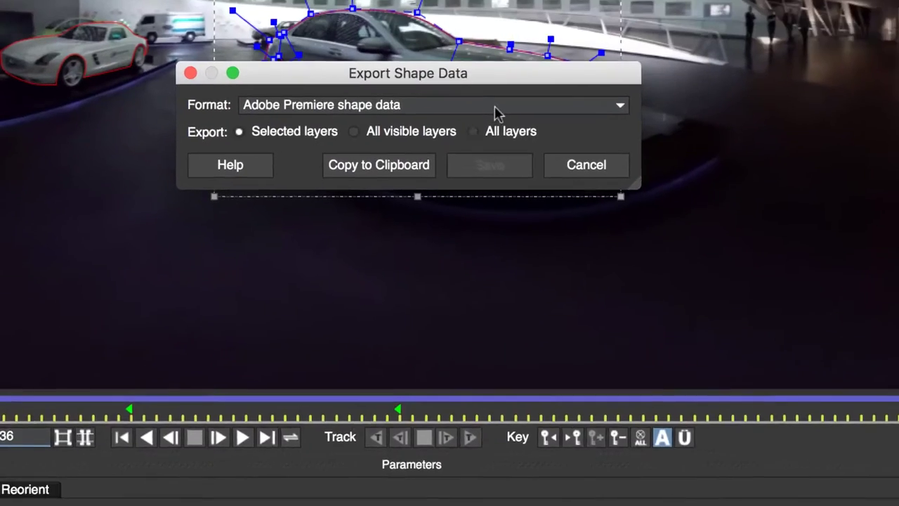
click(496, 111)
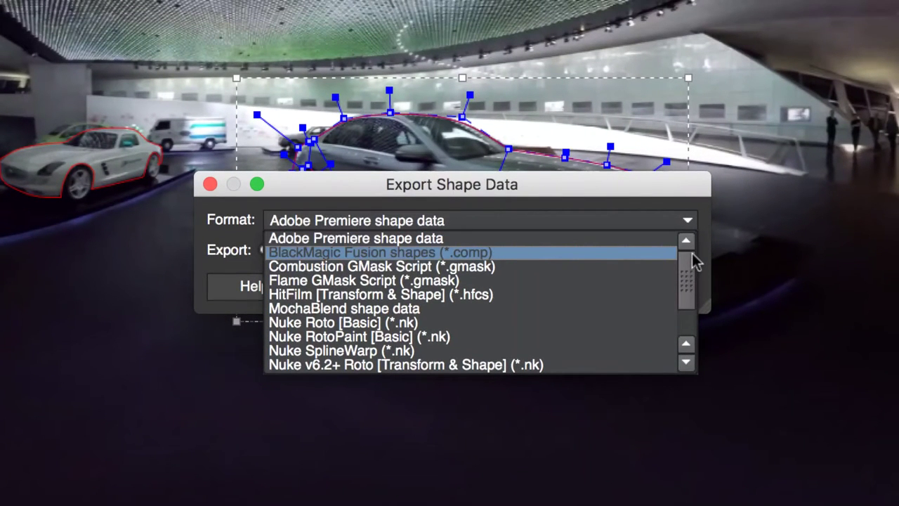
drag(691, 263, 681, 277)
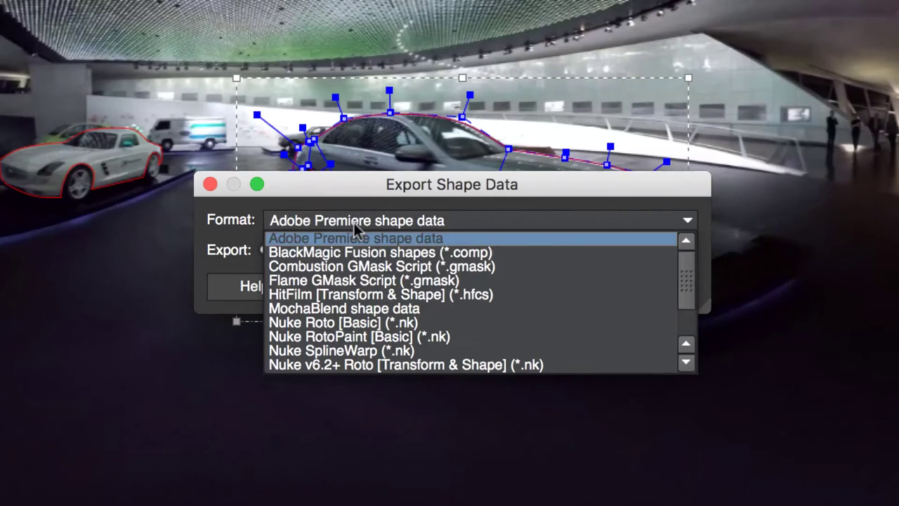
scroll(349, 272, down, 4)
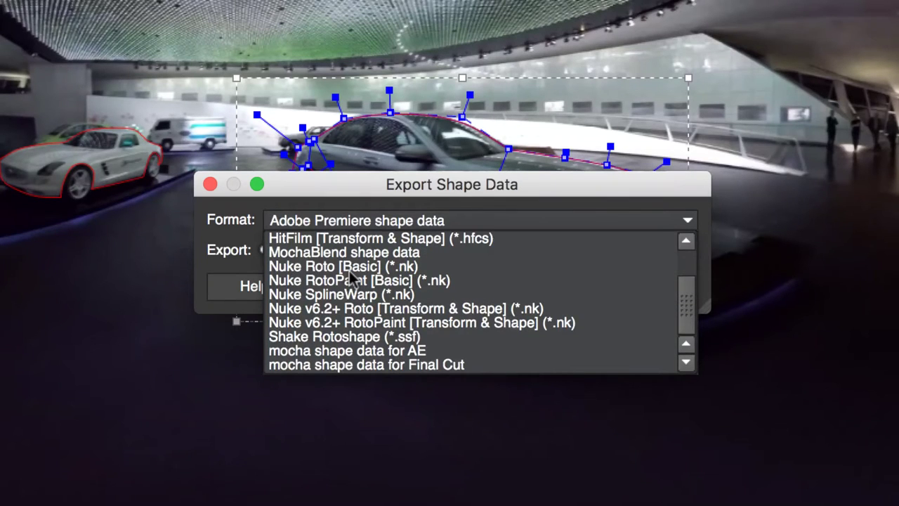
click(370, 350)
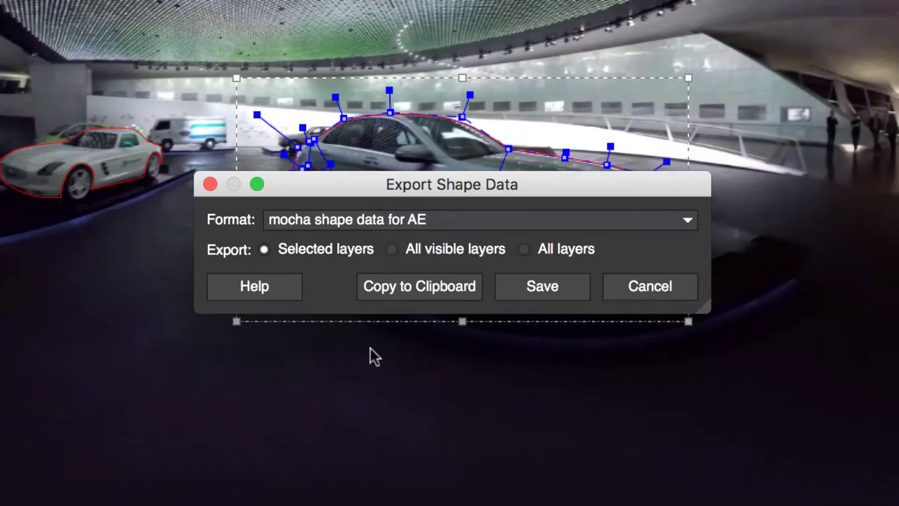
click(399, 288)
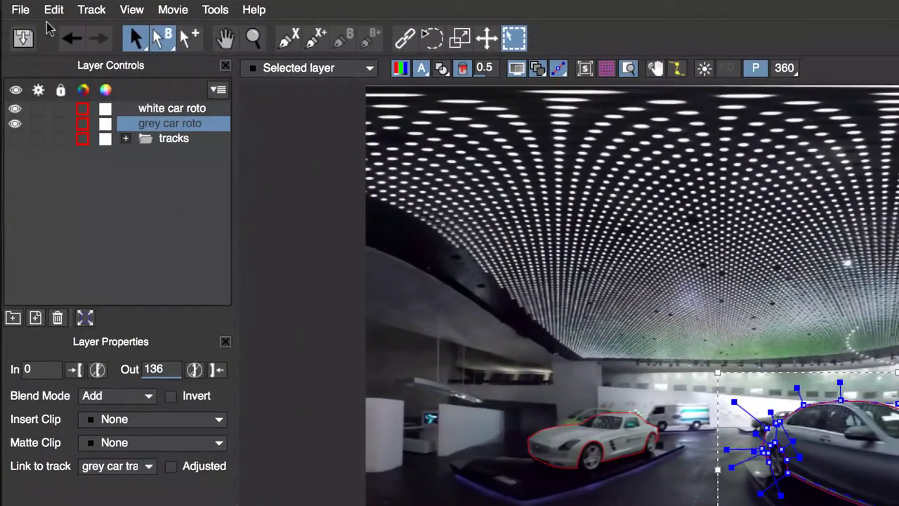
Step: Configure the rendered matte export for grey car roto, frames 0 to 136, as a .png image sequence
click(11, 27)
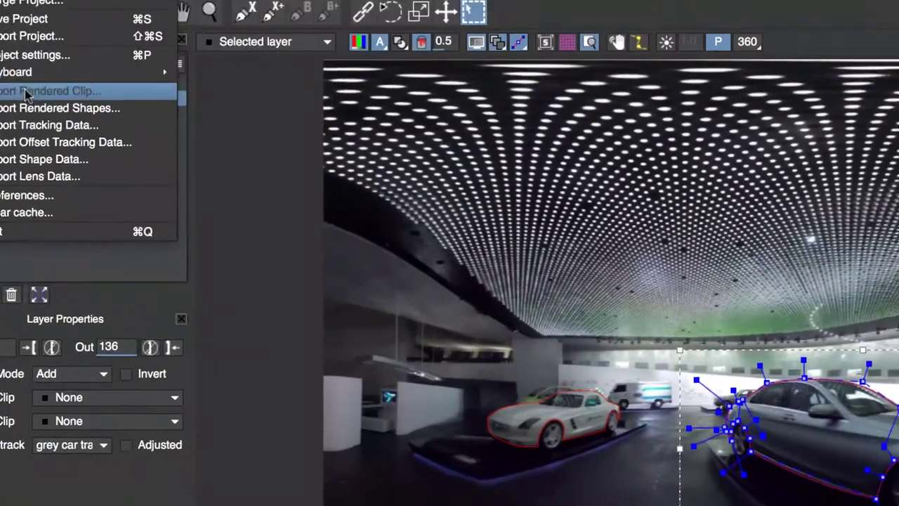
click(66, 117)
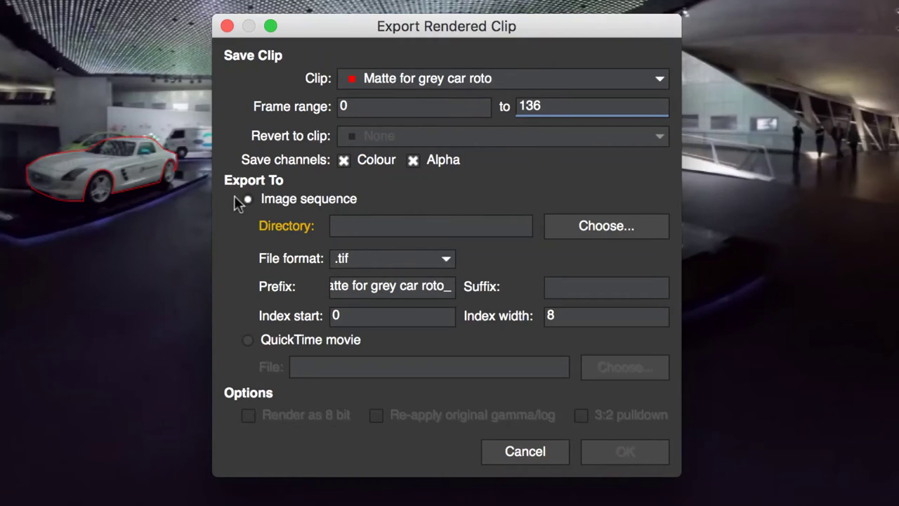
click(249, 338)
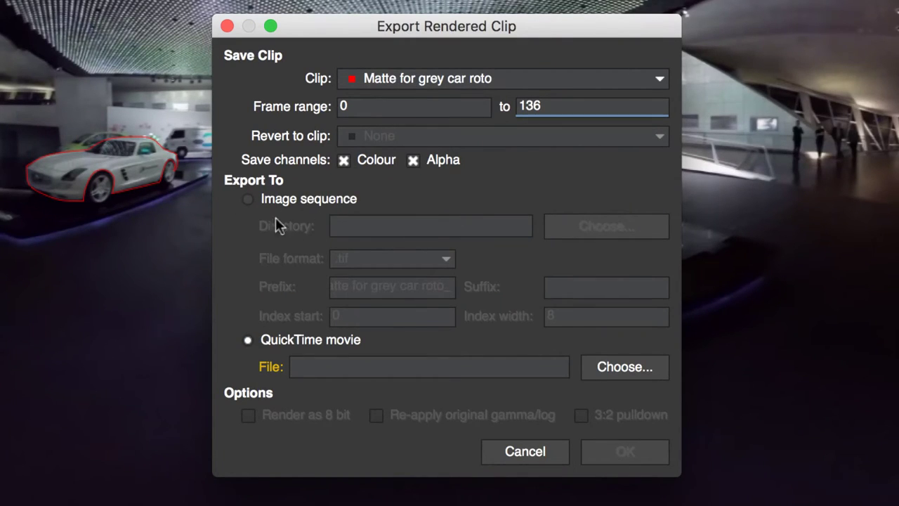
click(253, 198)
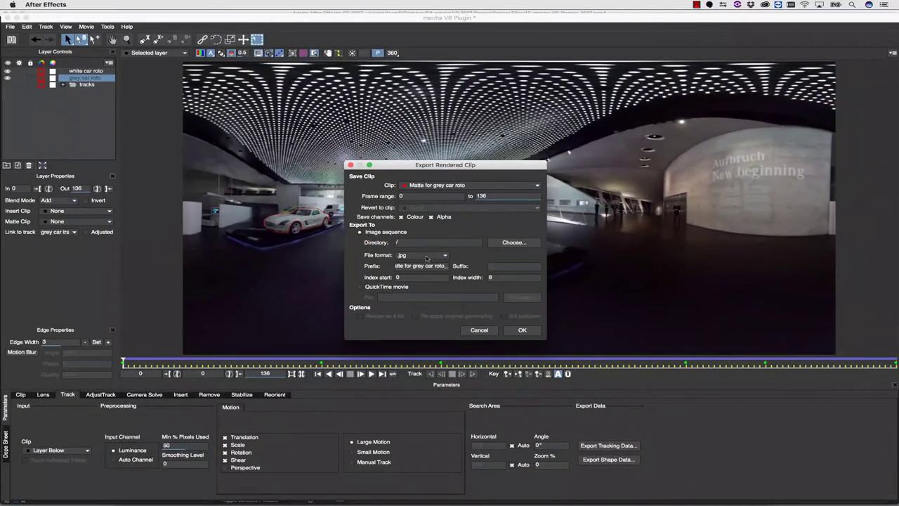
click(425, 257)
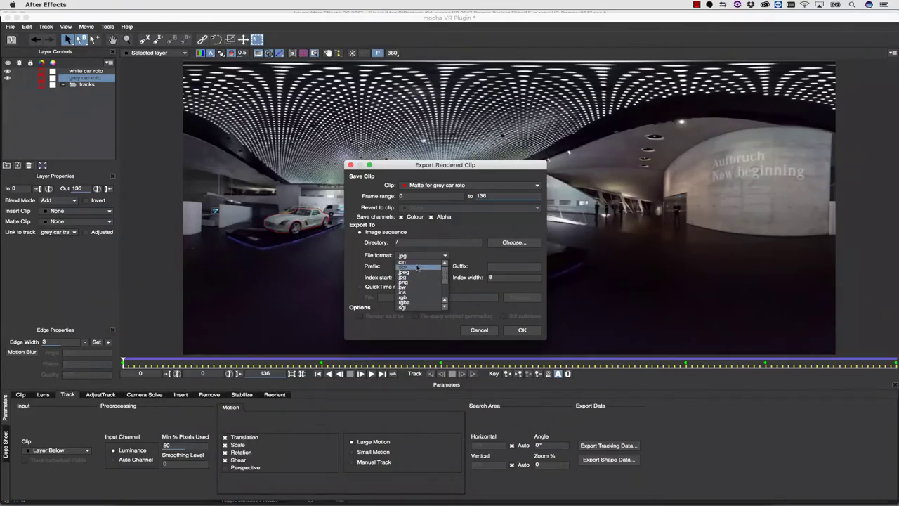
click(414, 282)
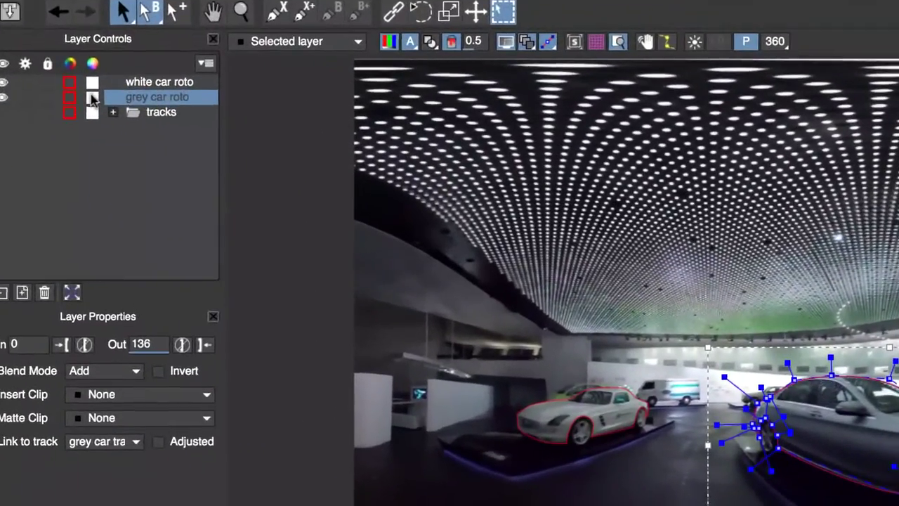
Step: Set the grey car roto layer's matte colour to blue (0, 85, 255) and its spline colour to dark blue (0, 0, 127)
click(91, 98)
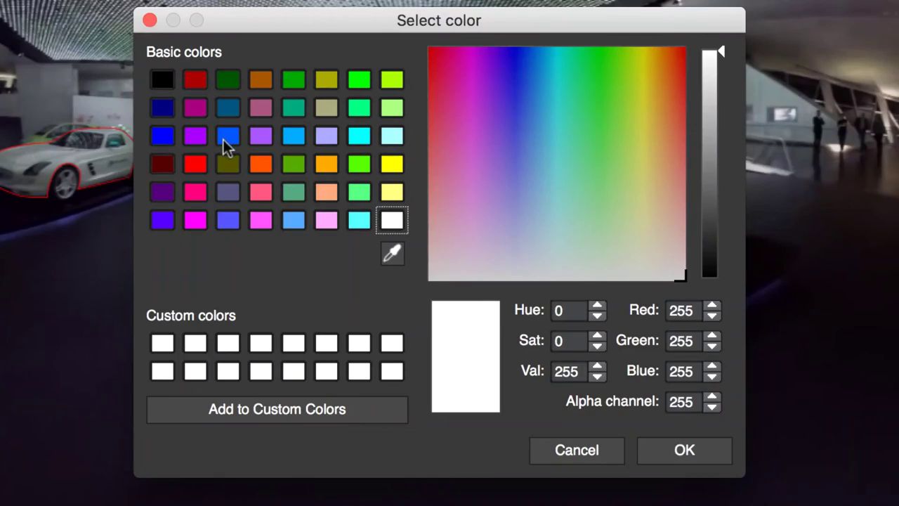
click(226, 135)
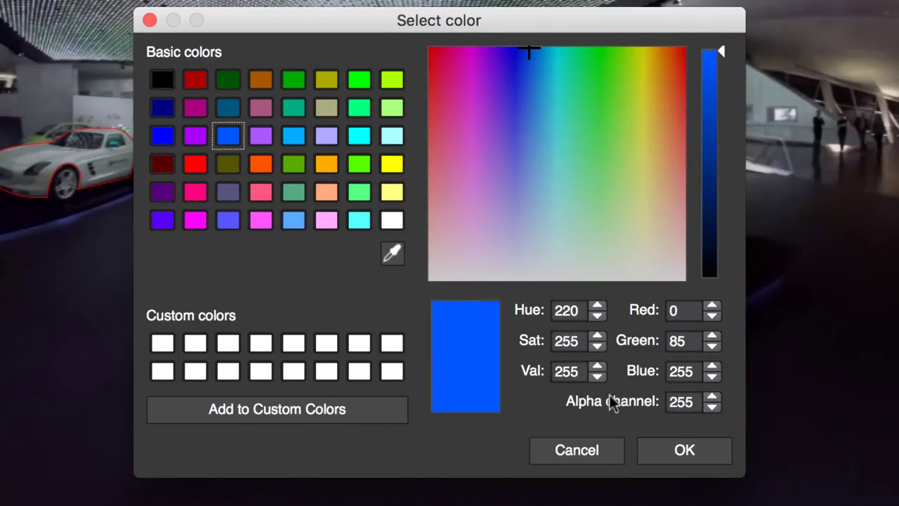
click(678, 448)
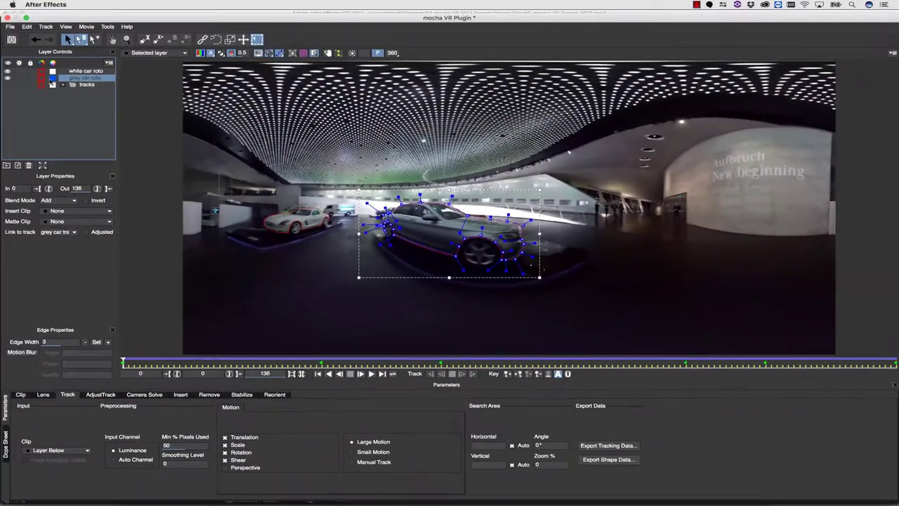
click(44, 80)
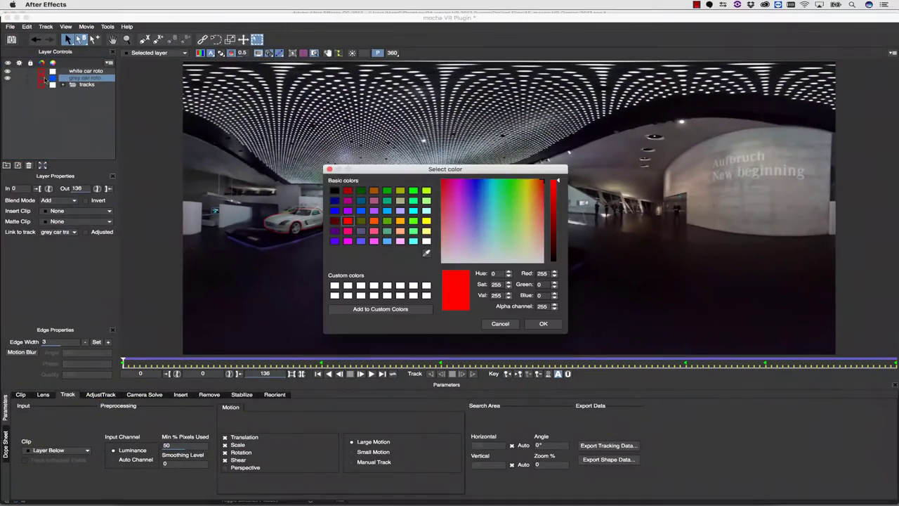
click(334, 201)
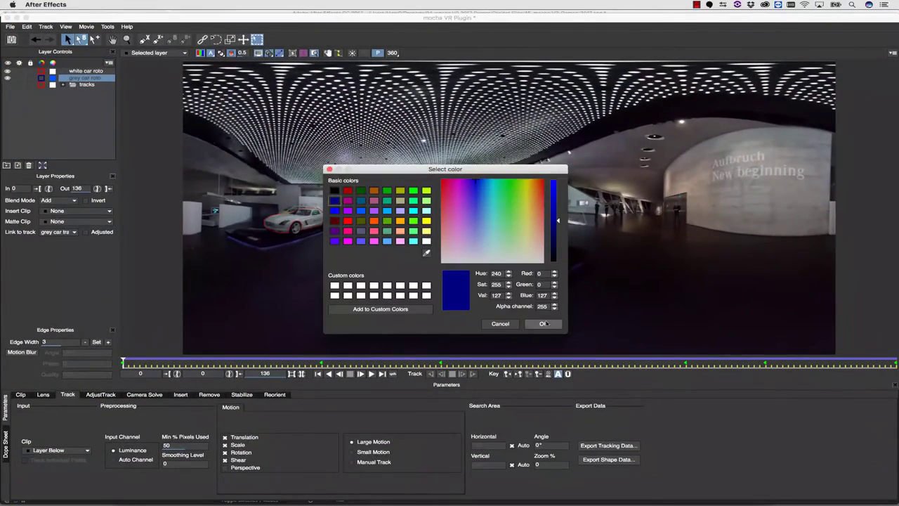
click(543, 323)
Step: Set the white car roto layer's matte colour to red
click(71, 73)
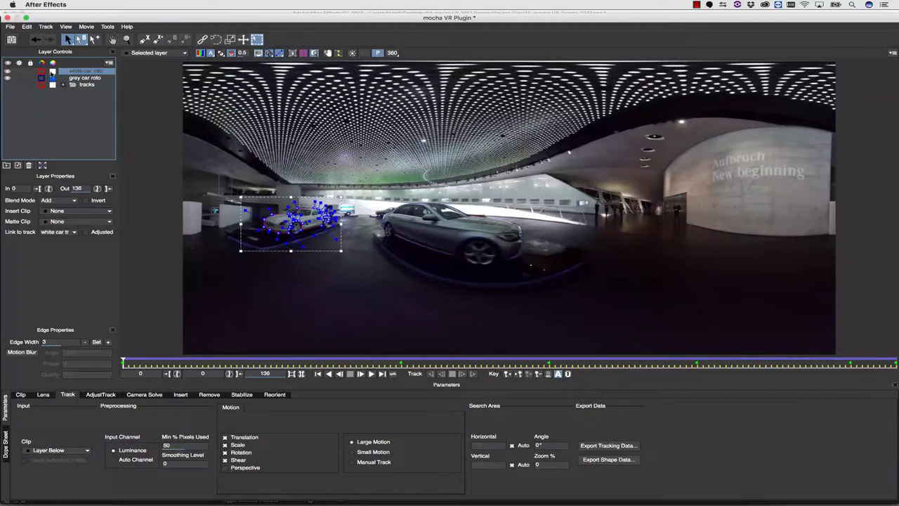
click(52, 73)
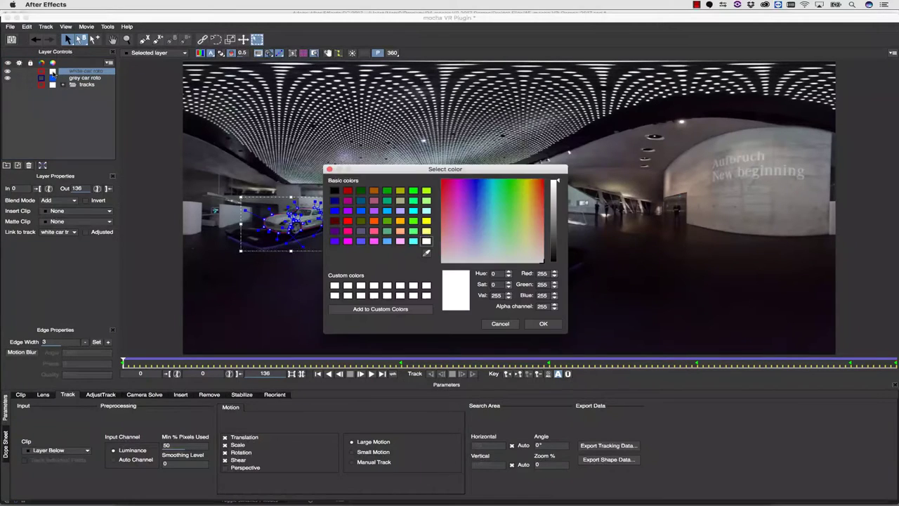
click(347, 222)
click(543, 323)
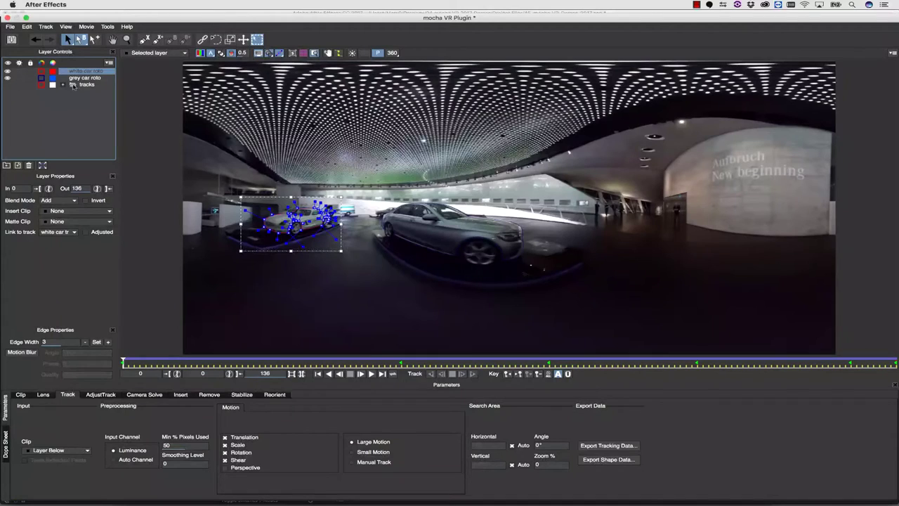
Step: Select both car roto layers, display their coloured matte overlays and scrub through the timeline
shift+click(81, 77)
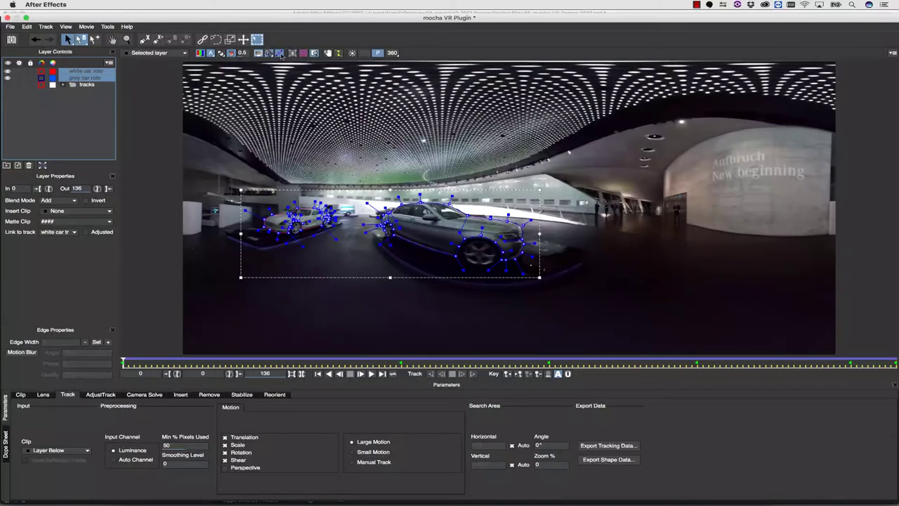
click(220, 54)
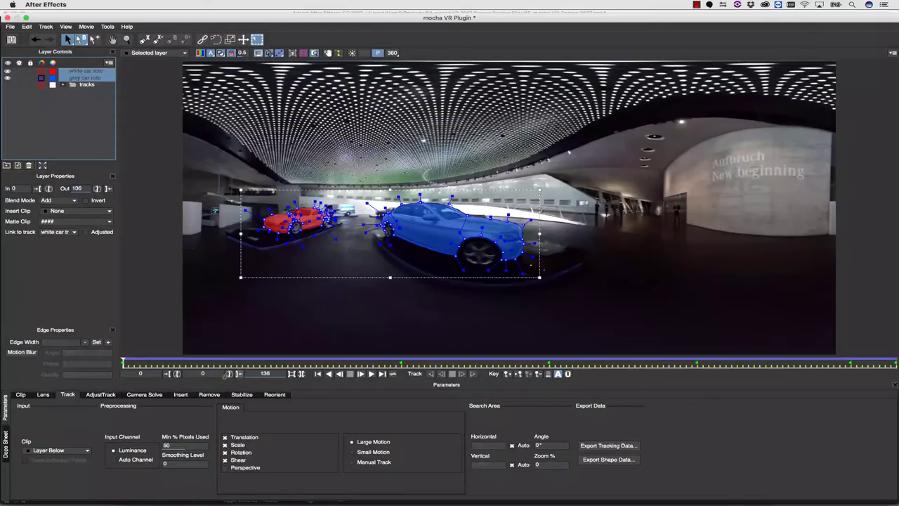
drag(124, 362, 2, 102)
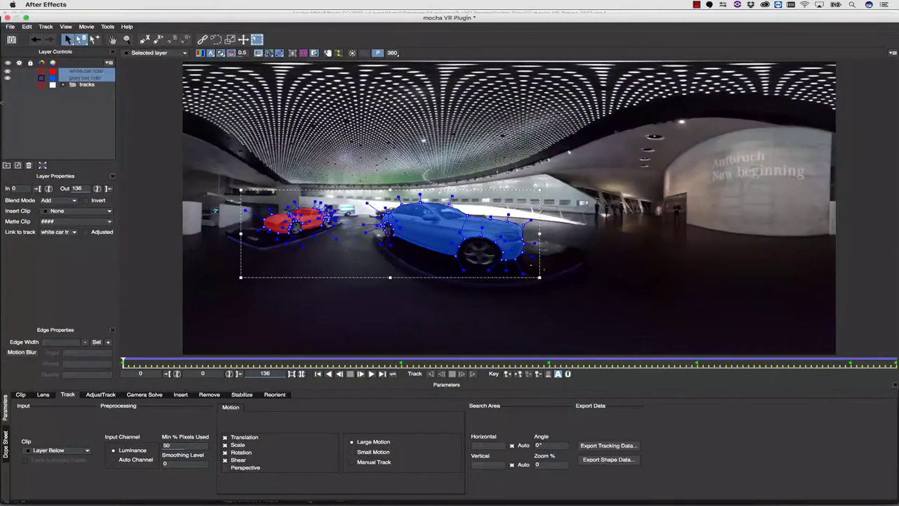
Step: Save and close the mocha VR project, return to After Effects and check the matte on the roto layer
click(9, 40)
click(8, 17)
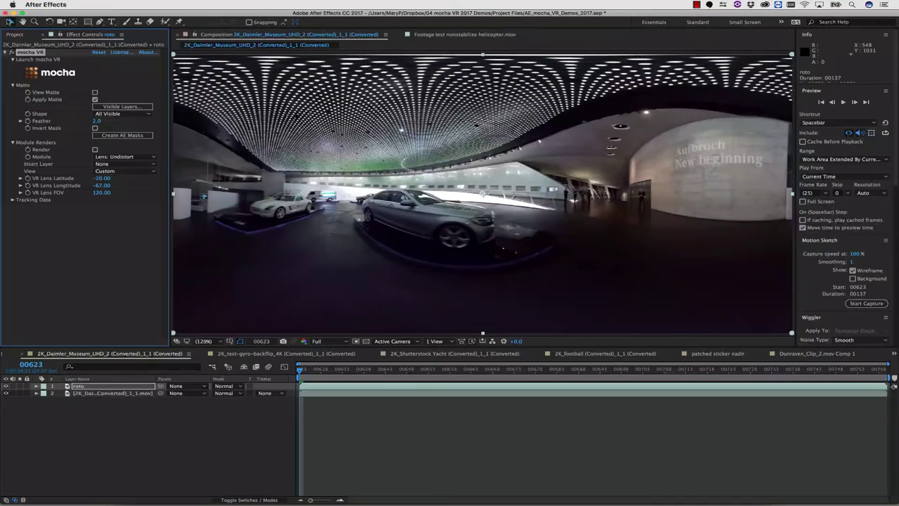
click(95, 92)
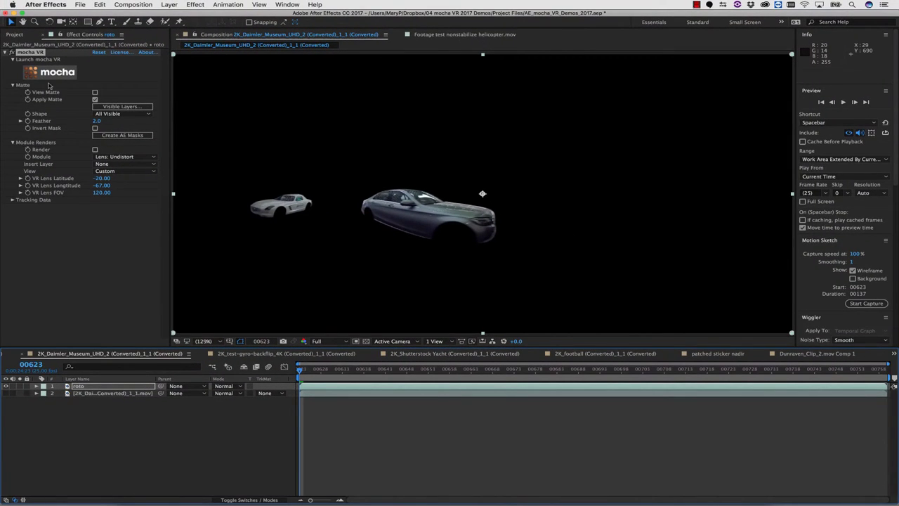
Step: Turn off Apply Matte on the roto layer, create AE masks from the mocha shapes and play back the masked cars
click(14, 201)
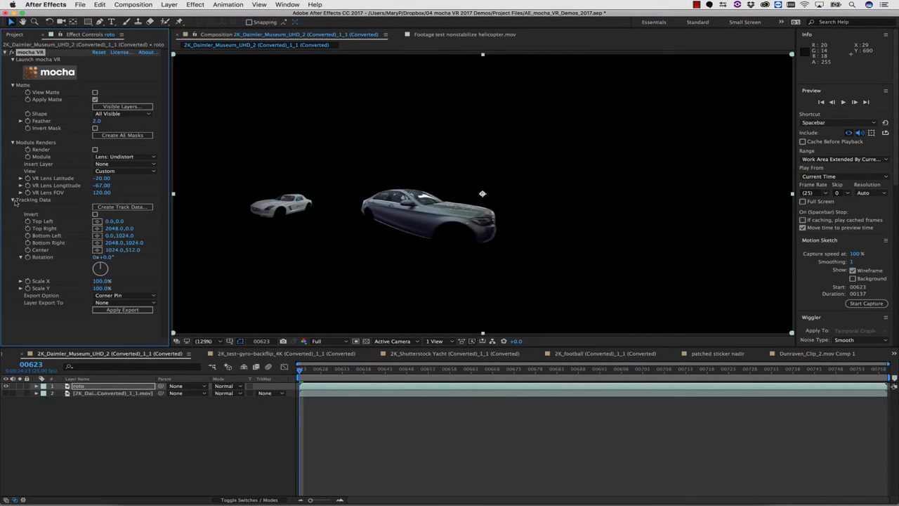
click(135, 138)
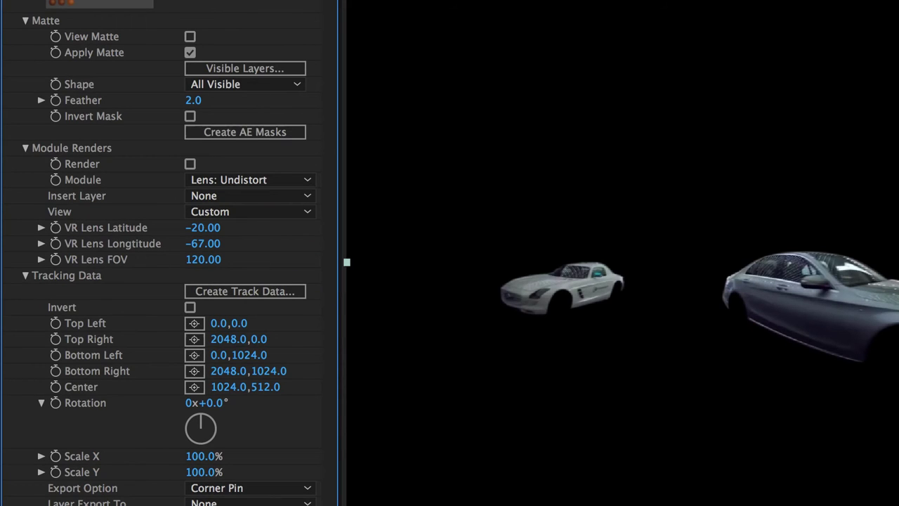
click(190, 52)
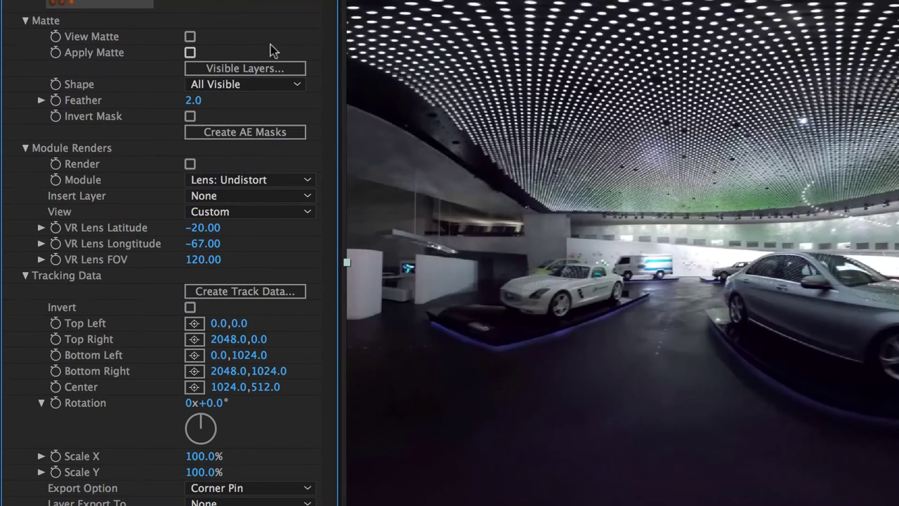
click(270, 133)
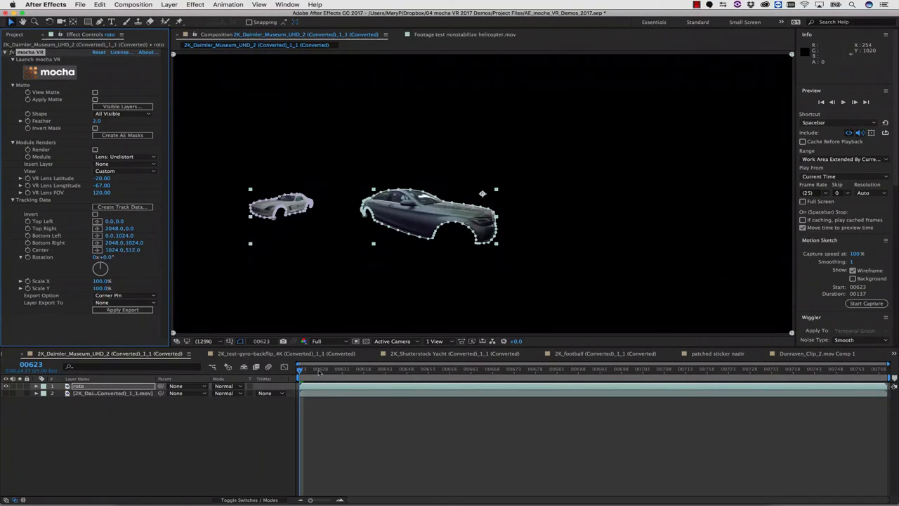
key(space)
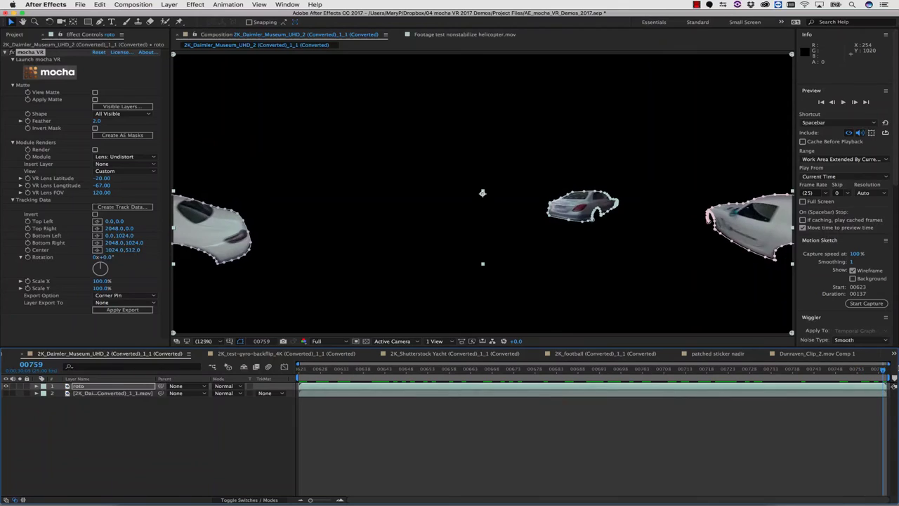
drag(898, 367, 280, 336)
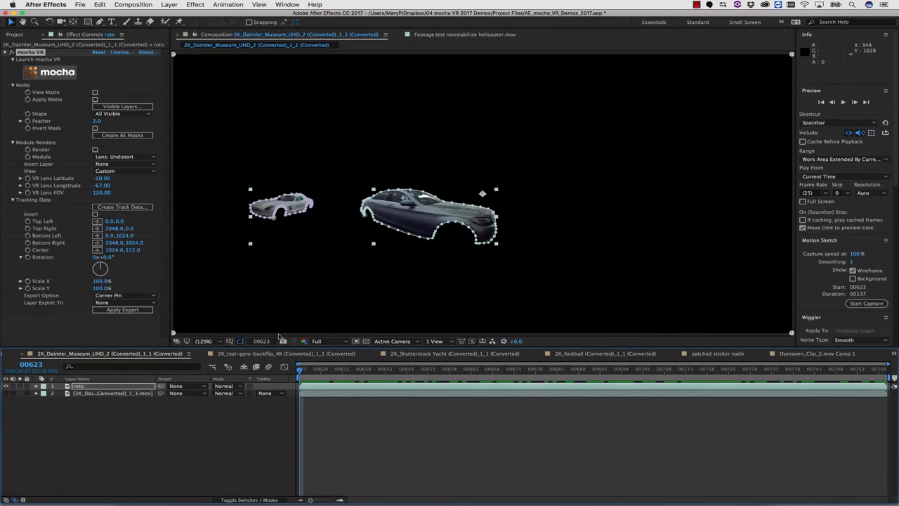